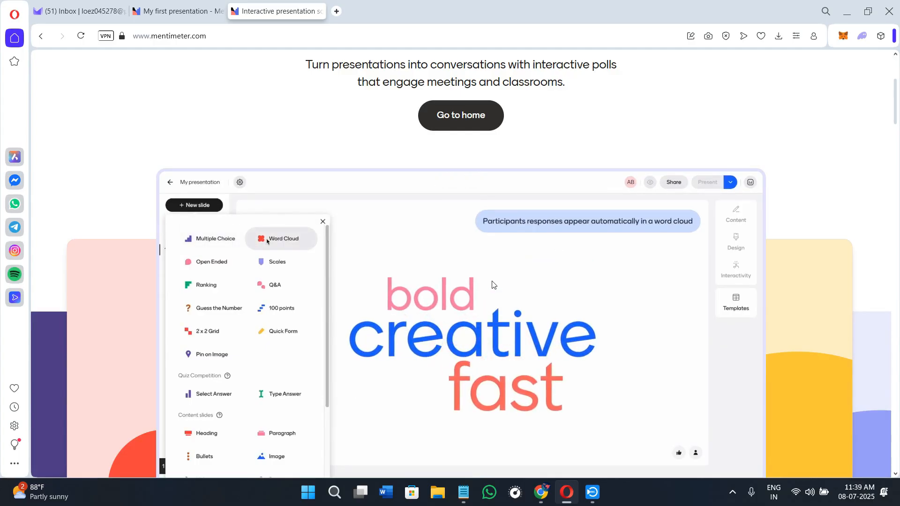
- Examine the Mentimeter homepage, including its web address, the slide-type demo and the audience experience section
scroll(497, 309, down, 1)
scroll(498, 315, down, 2)
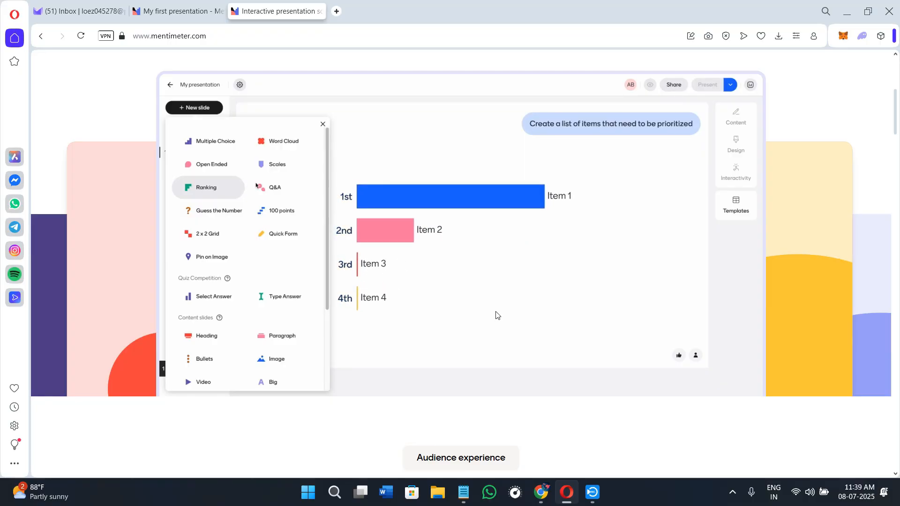
scroll(498, 315, down, 4)
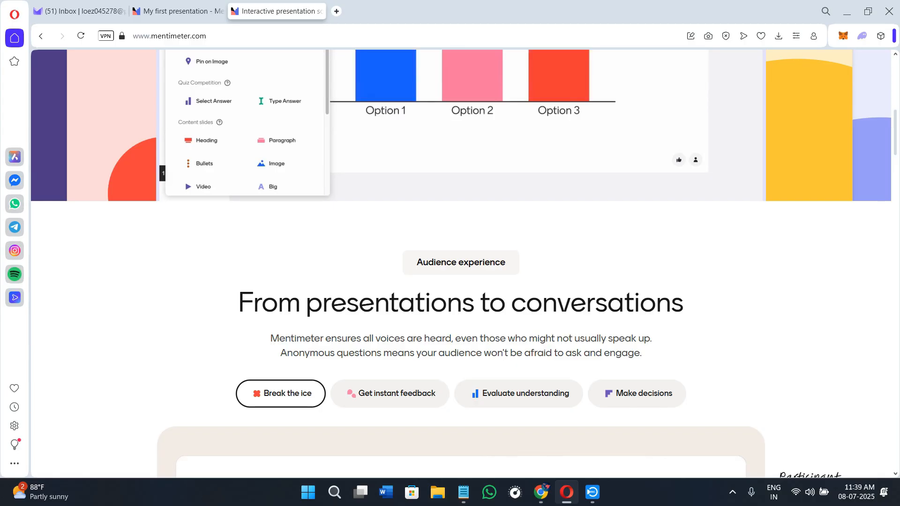
scroll(500, 272, up, 4)
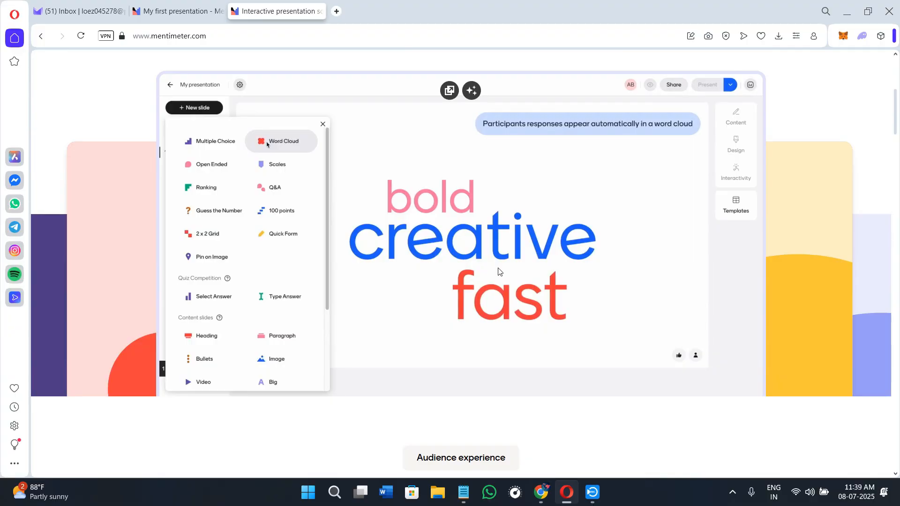
click(206, 36)
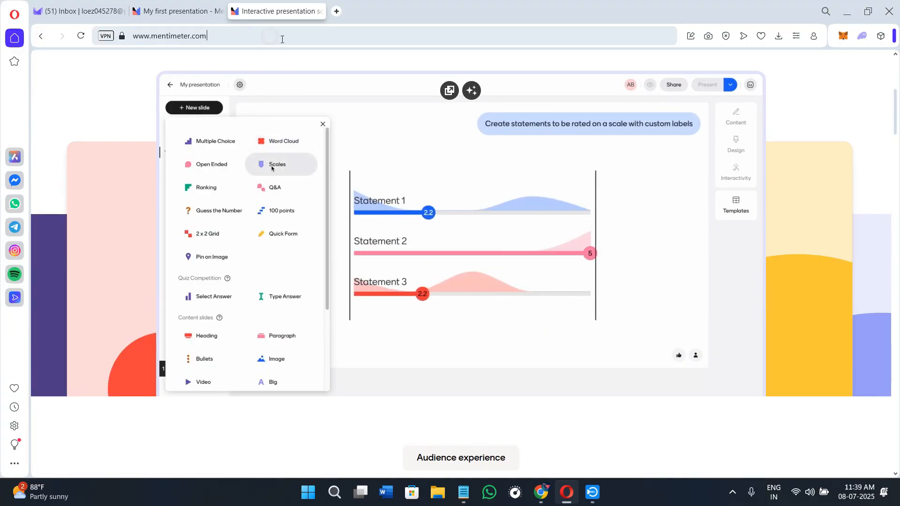
drag(207, 36, 143, 43)
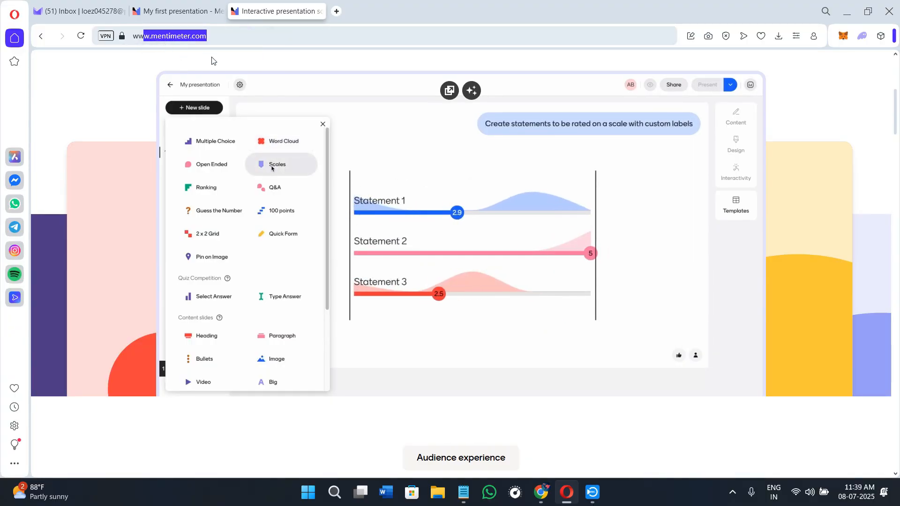
scroll(475, 308, up, 4)
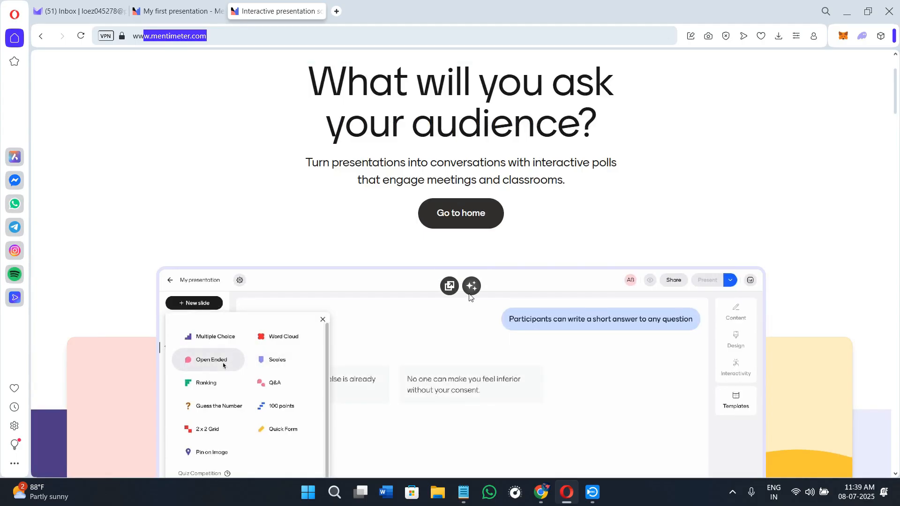
scroll(473, 303, up, 2)
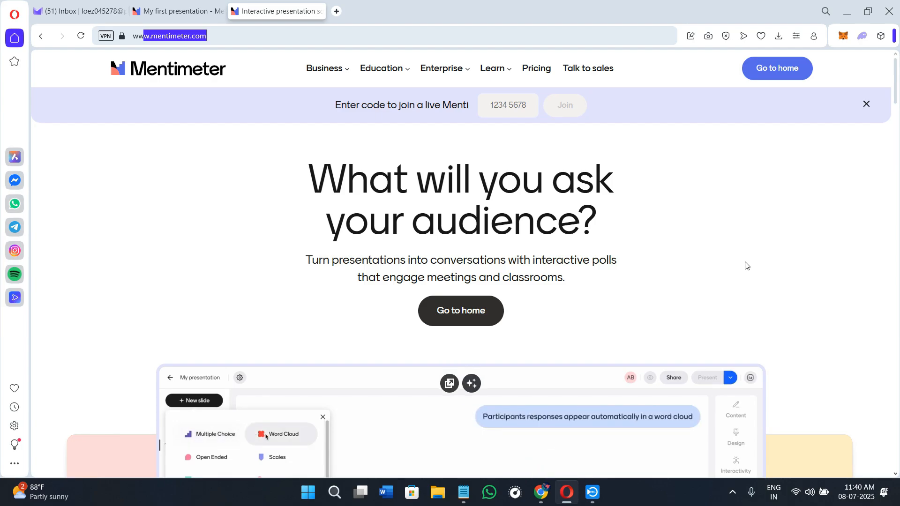
- Switch to the open "My first presentation" and make its first slide a Multiple Choice question
click(174, 11)
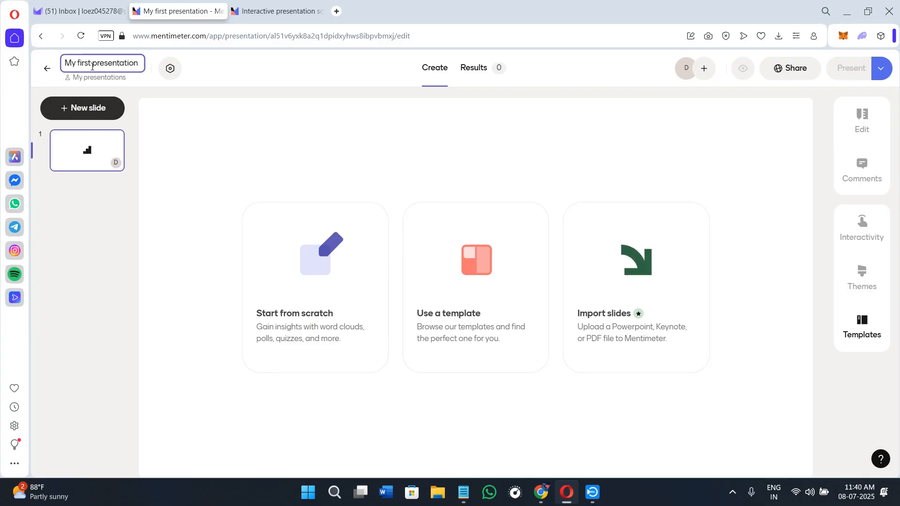
click(102, 61)
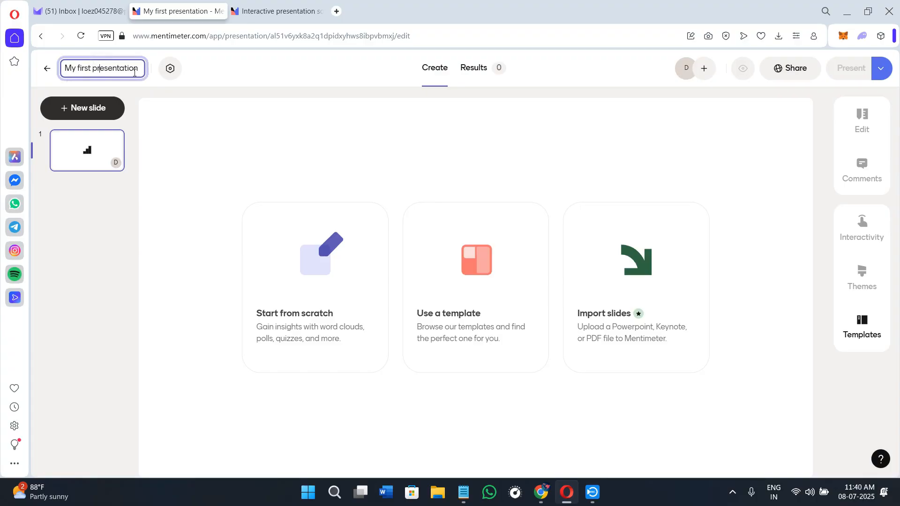
click(118, 239)
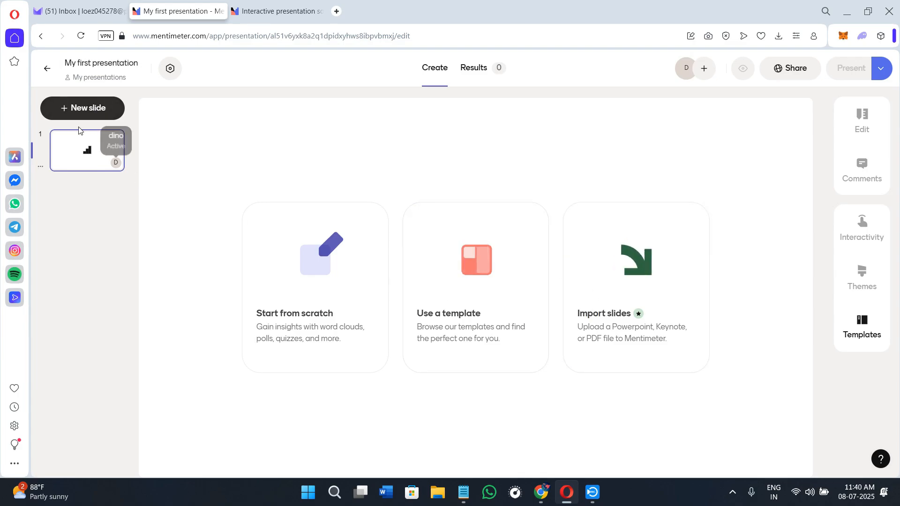
click(73, 114)
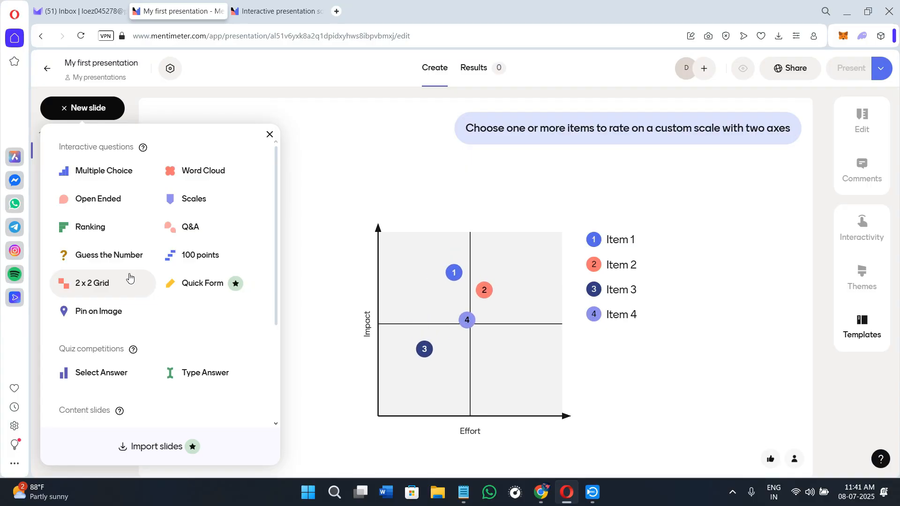
click(140, 180)
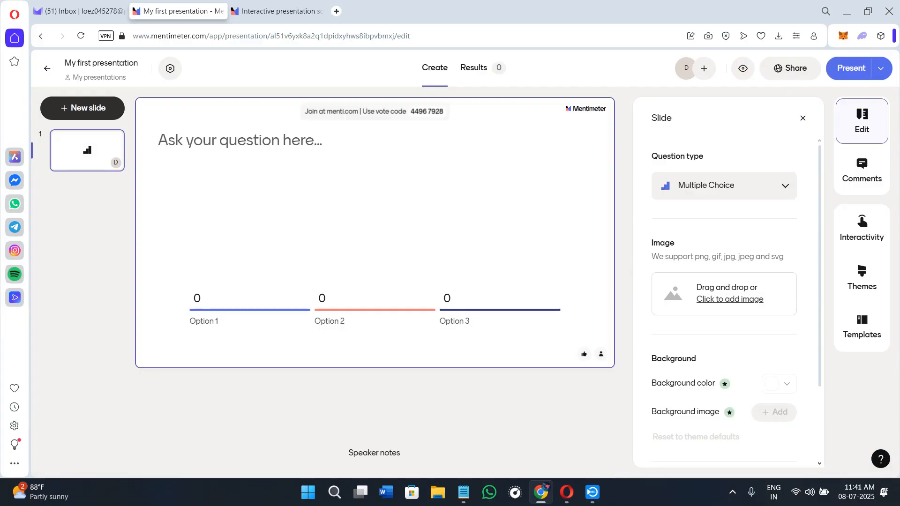
- Enter "What is the chemical symbol for water?" as the slide's question
click(323, 150)
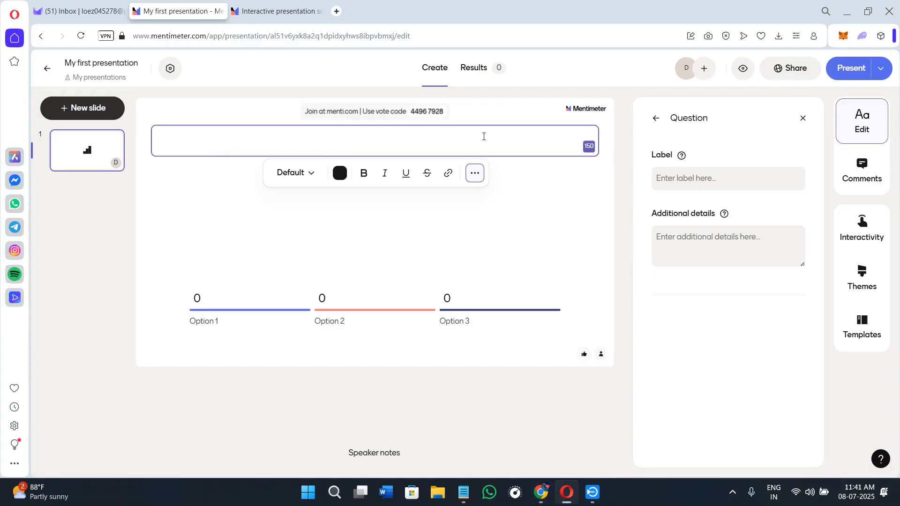
text(What is the chemical symbol for water?)
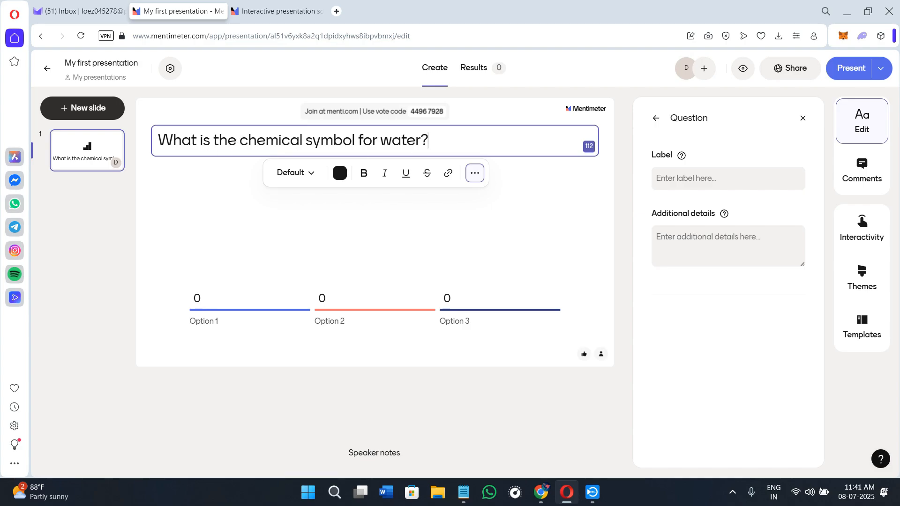
key(alt+Tab)
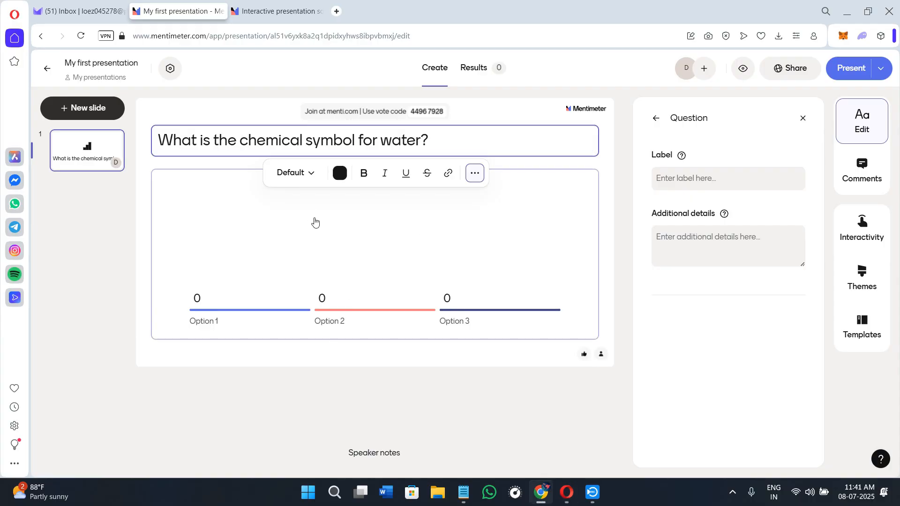
- Fill in the three answer options of the multiple choice question as H2O, CO2 and O2
click(217, 295)
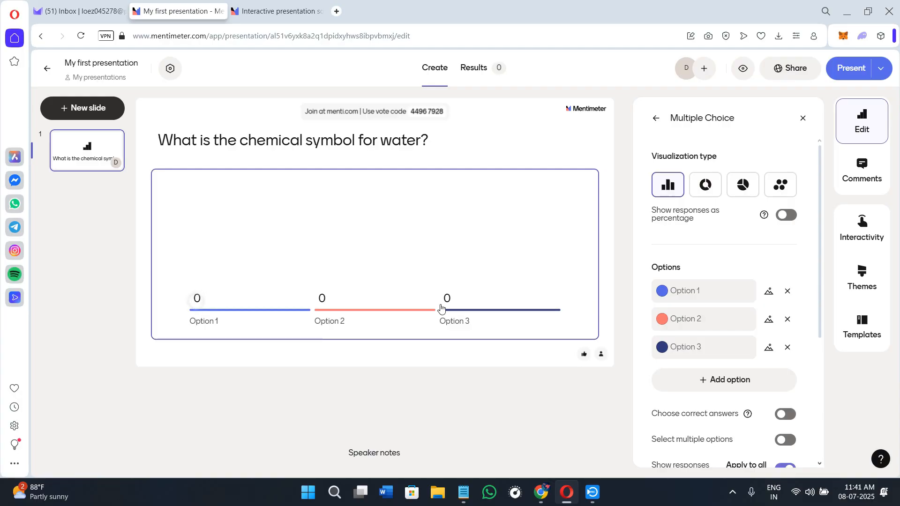
click(708, 291)
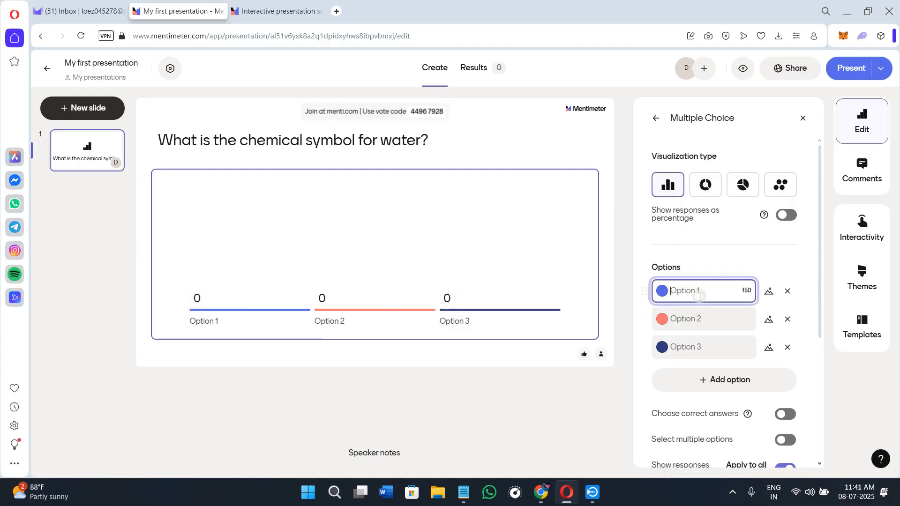
text(H2O)
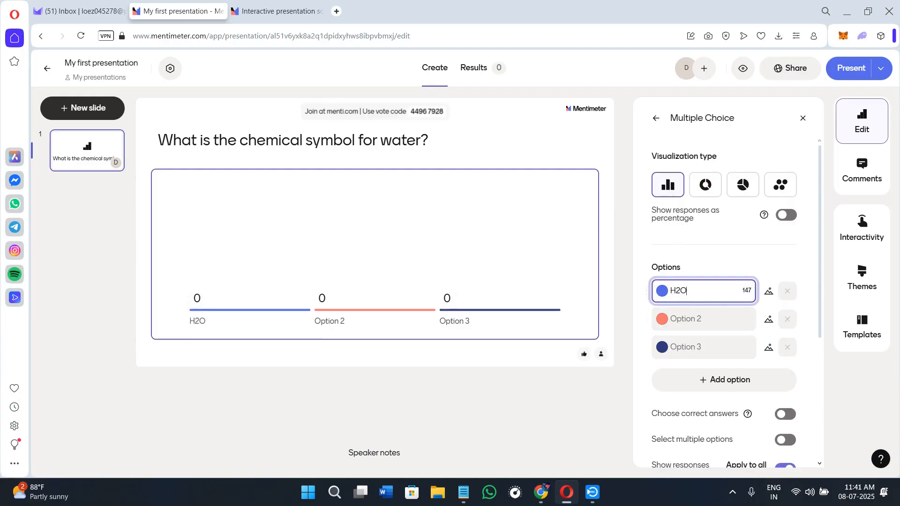
click(716, 318)
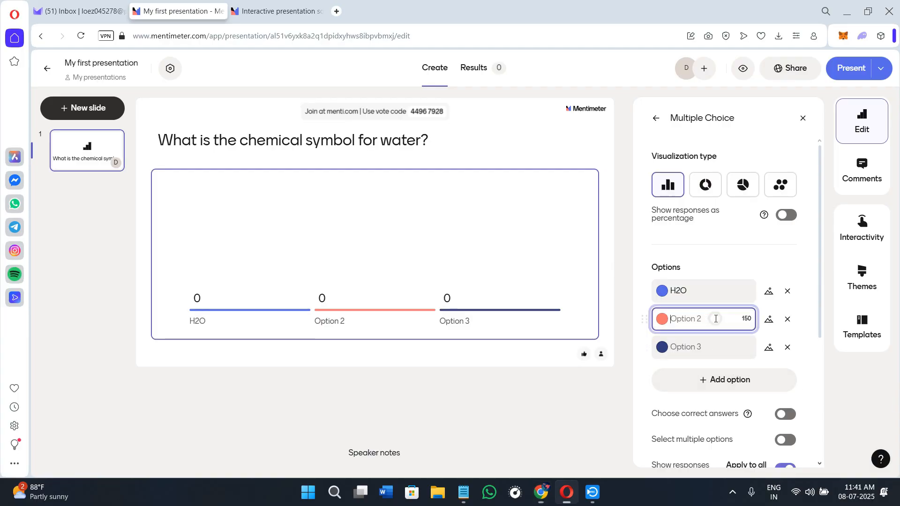
text(CO2)
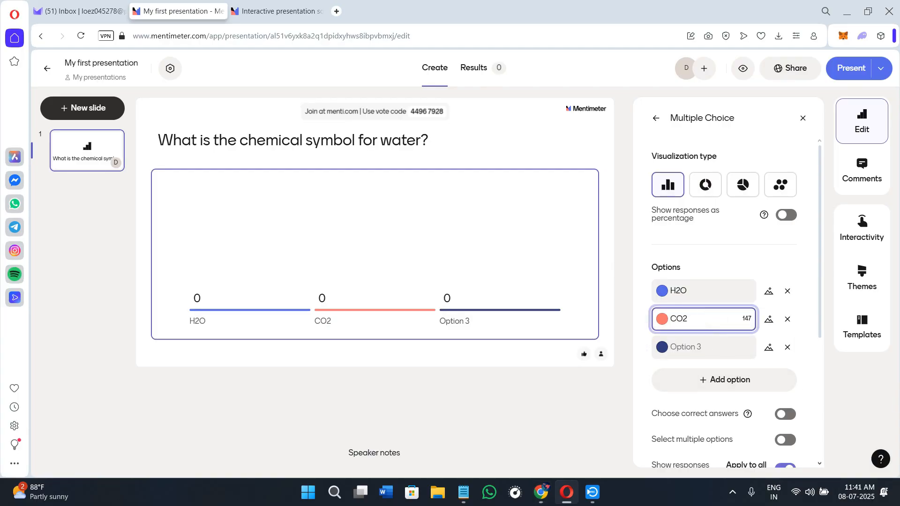
key(alt+Tab)
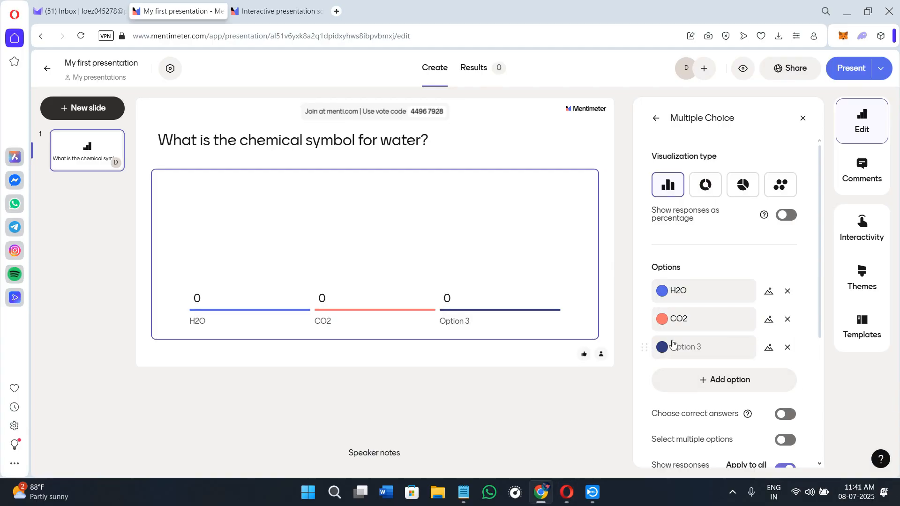
click(699, 353)
text(O2)
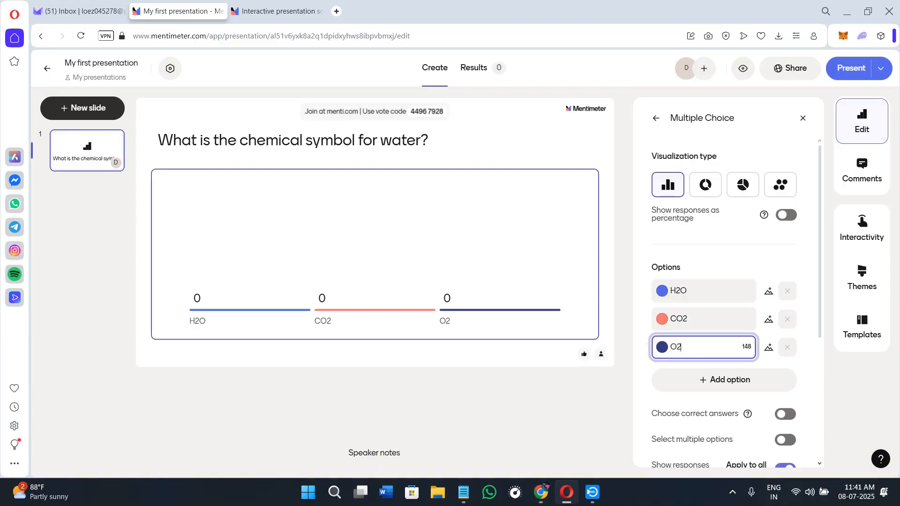
key(alt+Tab)
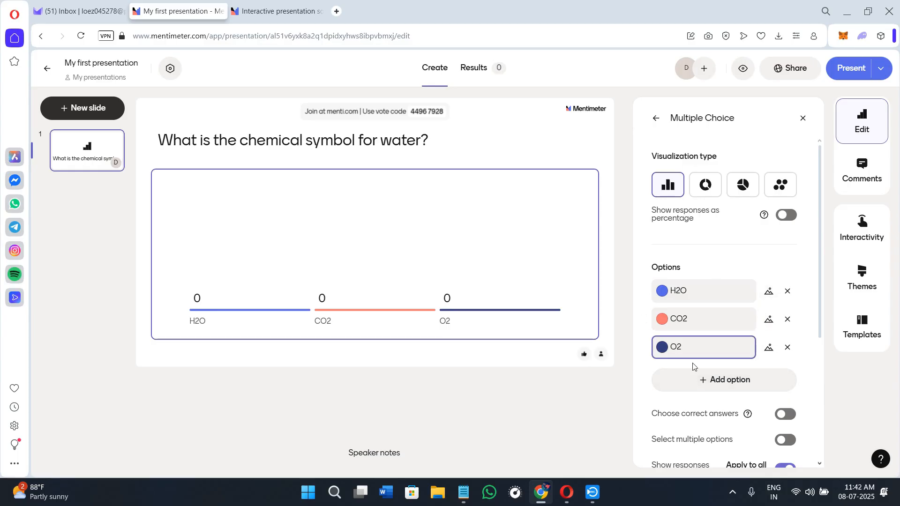
- Enable choosing correct answers for the question and mark H2O as the correct one
scroll(713, 377, down, 2)
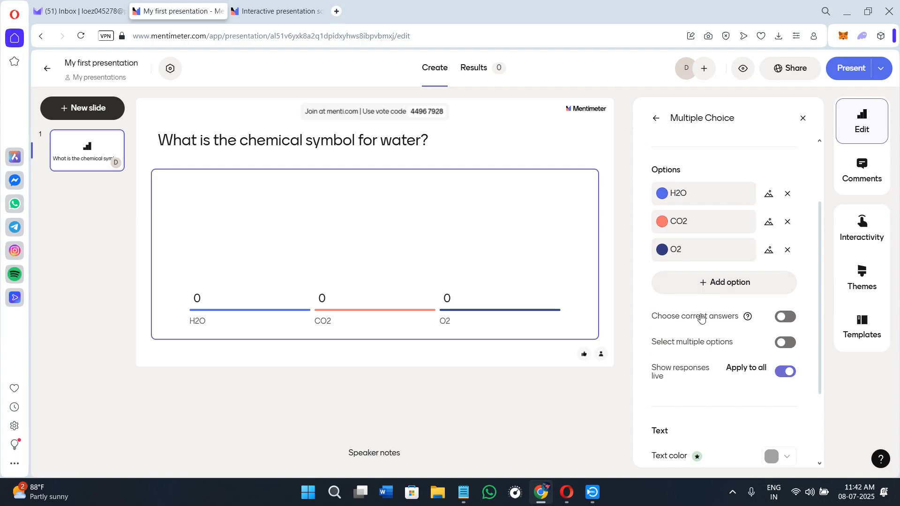
click(786, 319)
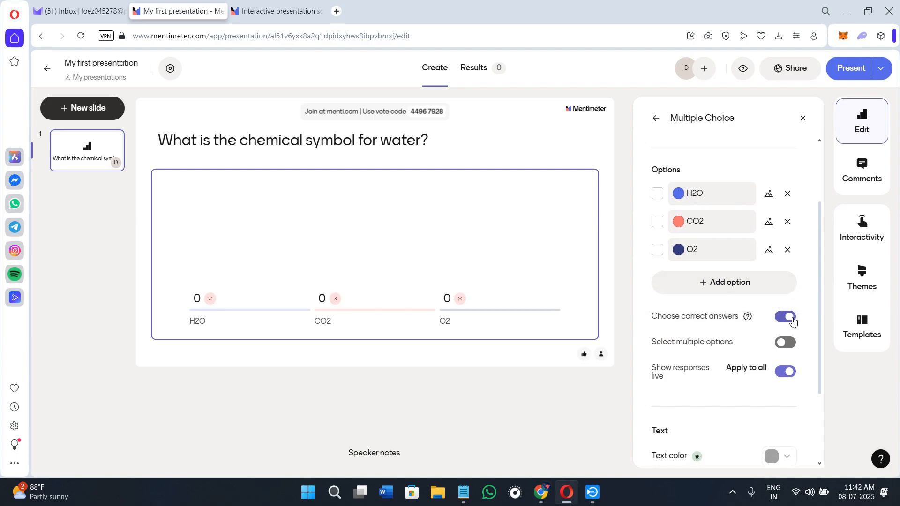
click(658, 194)
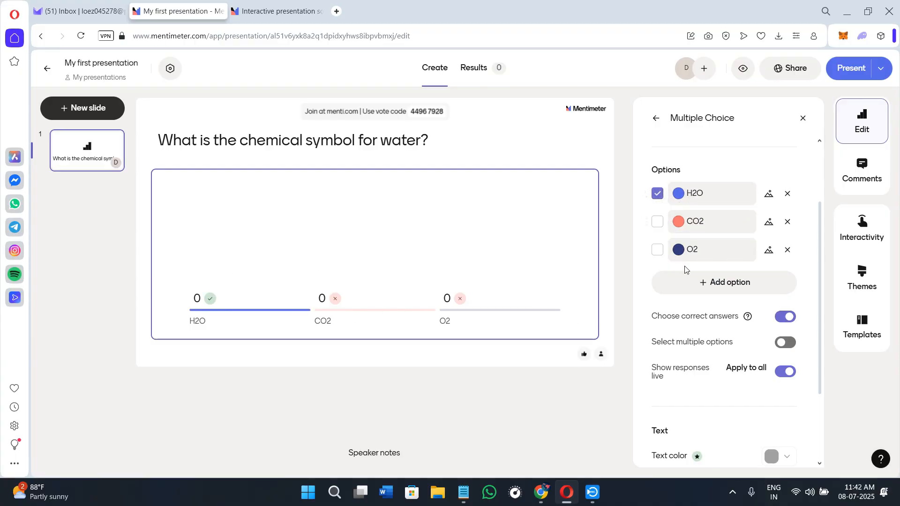
scroll(685, 270, up, 2)
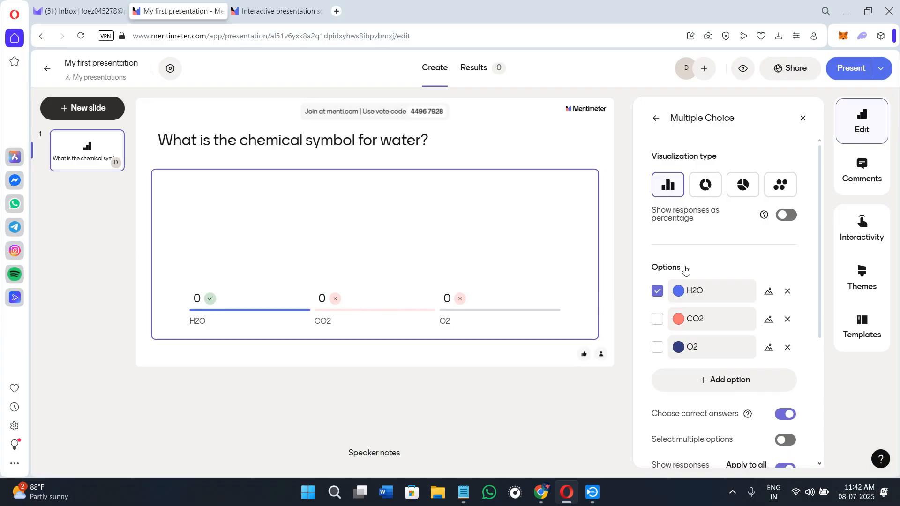
scroll(684, 269, down, 2)
scroll(800, 197, up, 2)
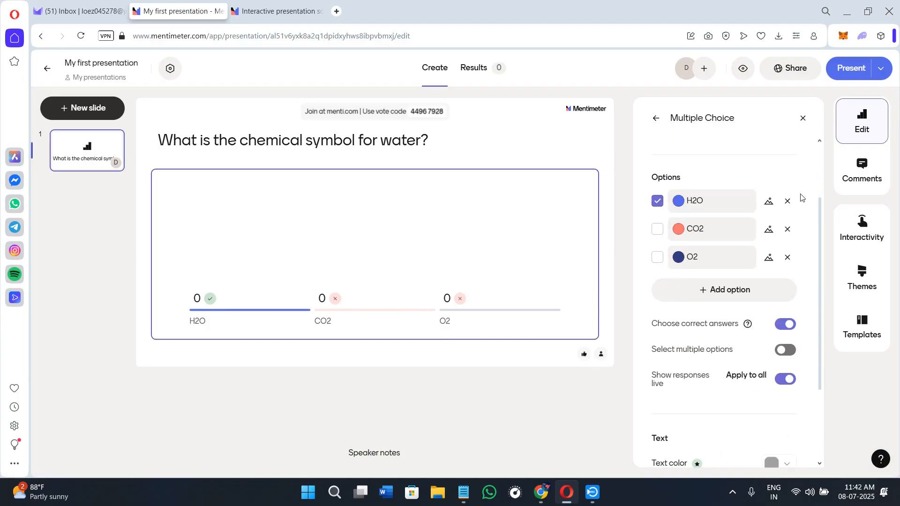
- Present the question slide in full screen, return to the editor and dismiss the participant limit notice
click(850, 75)
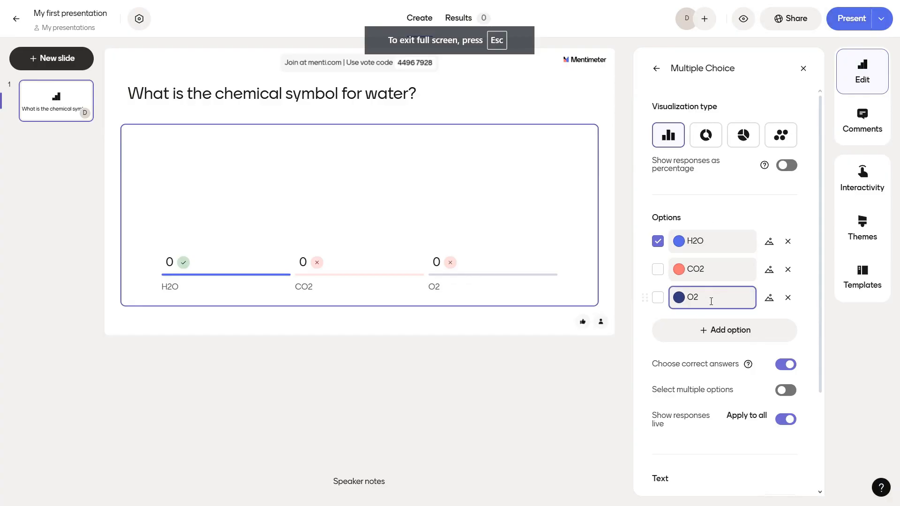
scroll(711, 305, down, 3)
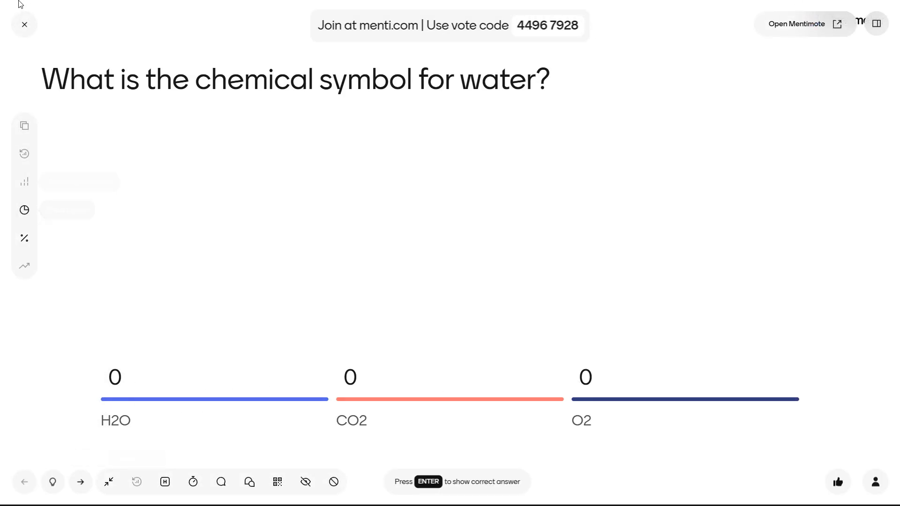
click(24, 28)
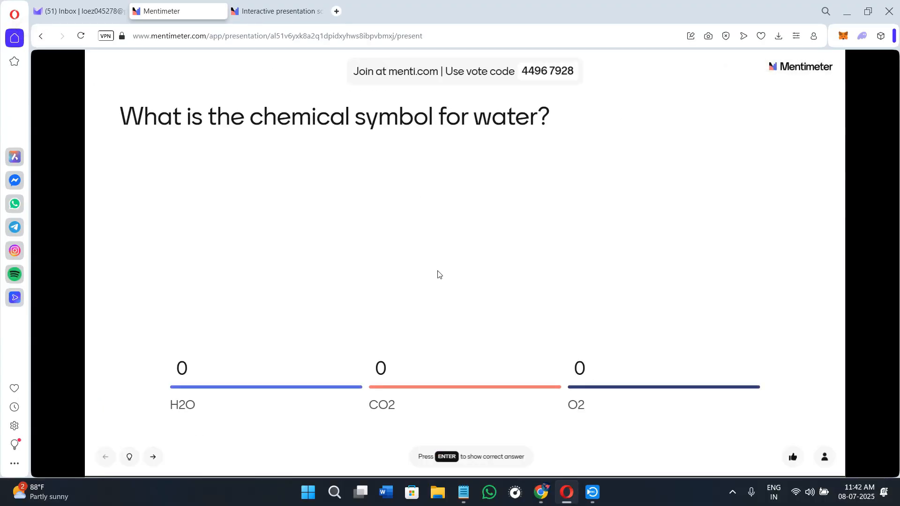
click(40, 38)
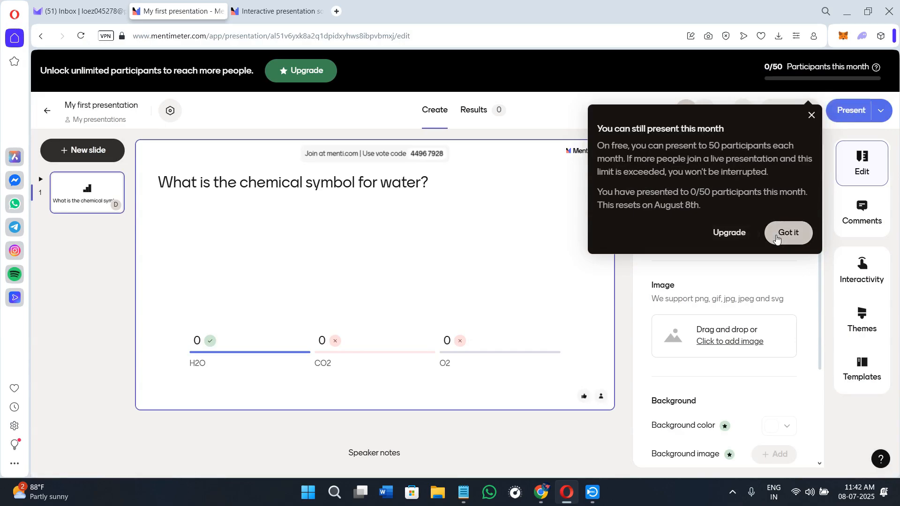
click(811, 114)
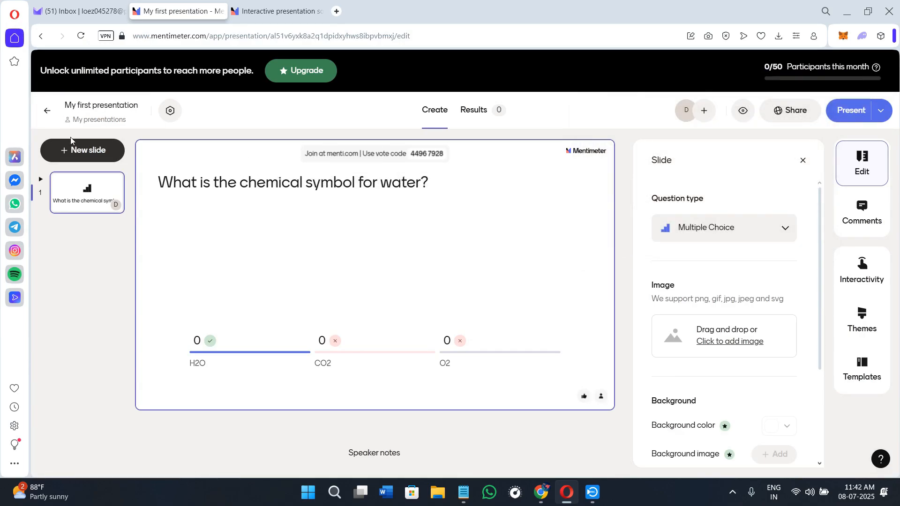
click(72, 150)
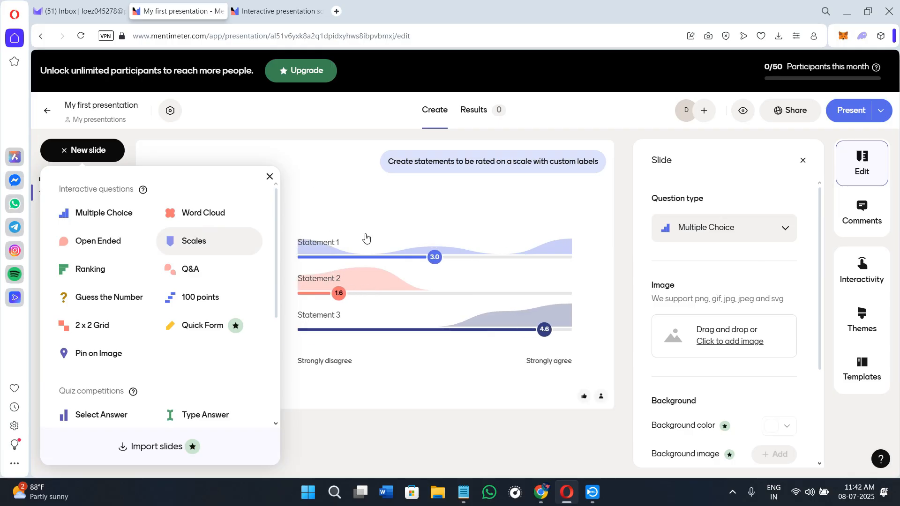
click(626, 165)
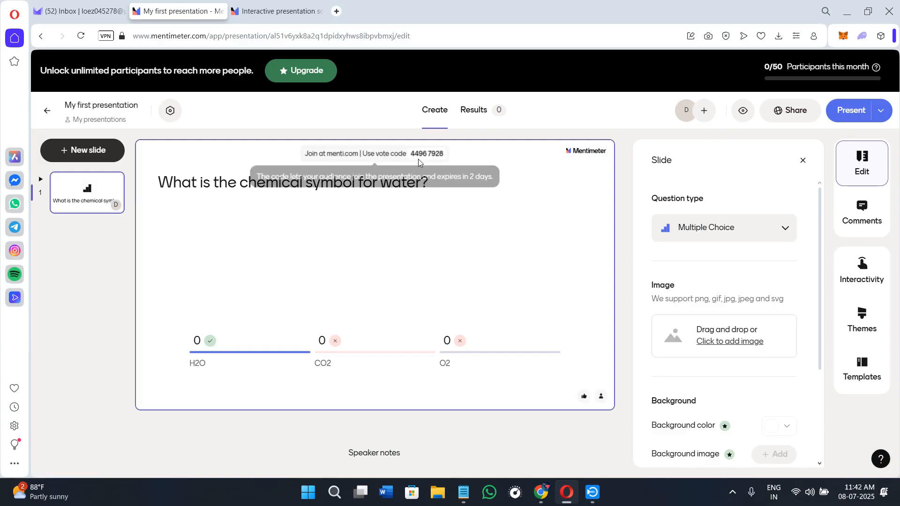
- Add a second slide of the Word Cloud question type and look over its slide settings
click(74, 149)
click(194, 220)
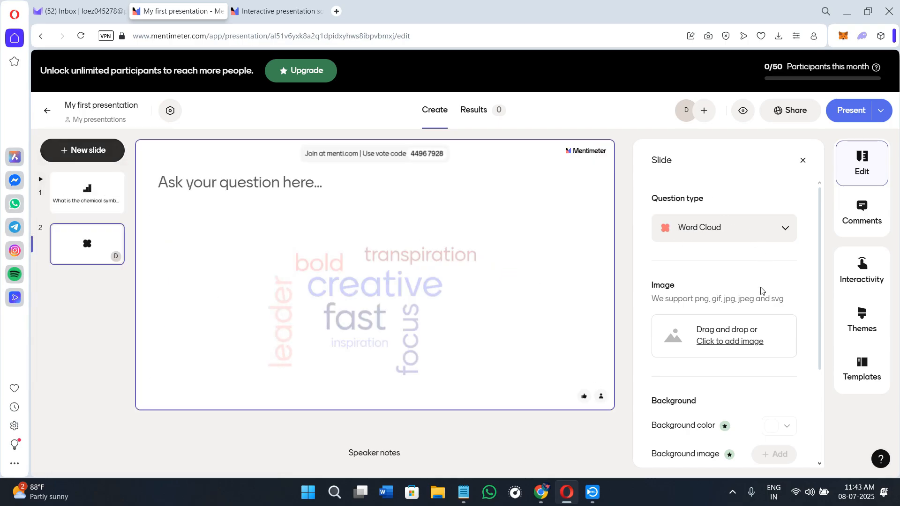
scroll(763, 300, down, 3)
scroll(764, 319, up, 3)
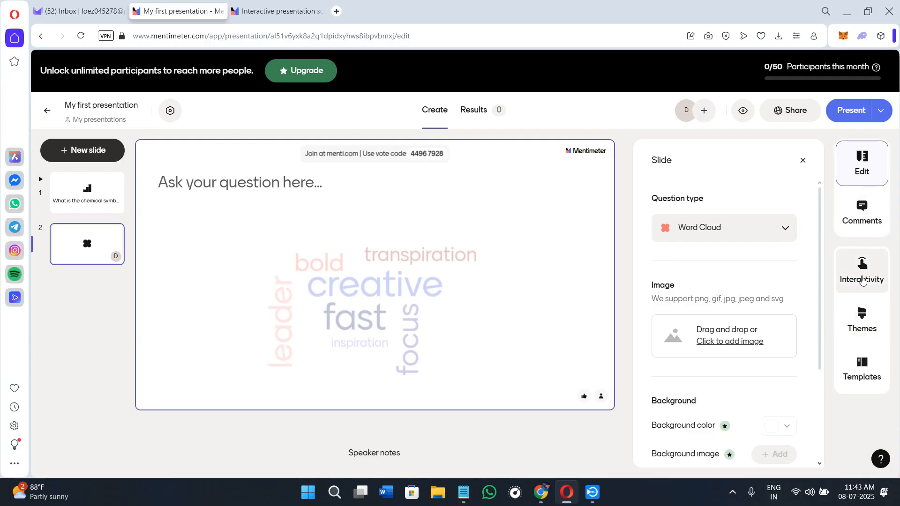
- Try the Menti Dark, True blue and Lovely lavender themes and apply the Mellow yellow theme to the presentation
click(863, 318)
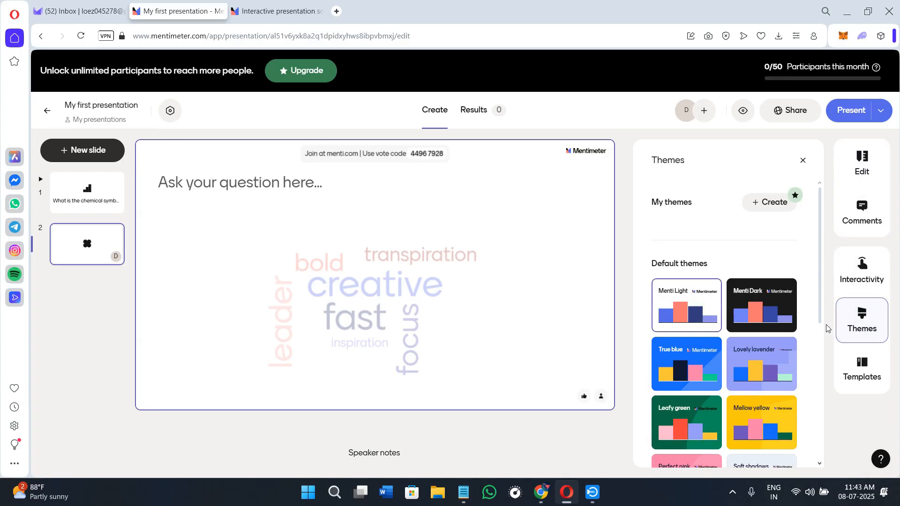
click(786, 310)
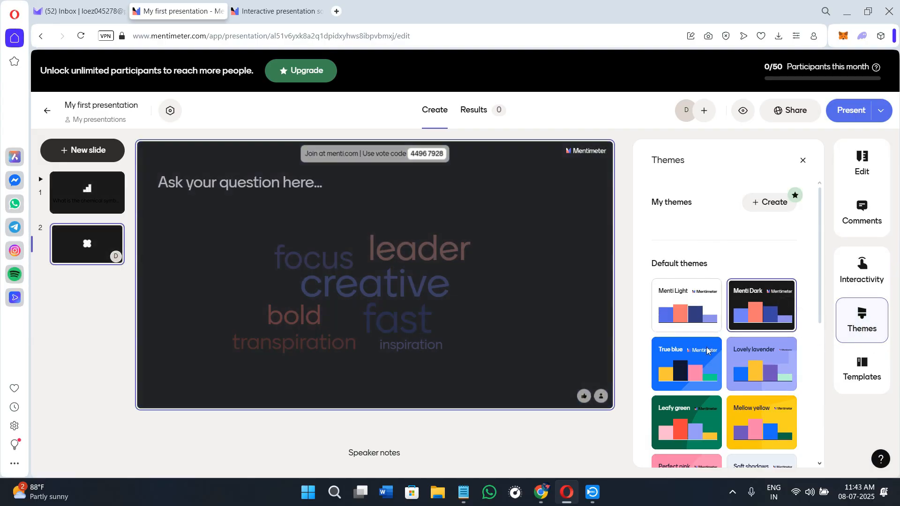
click(700, 378)
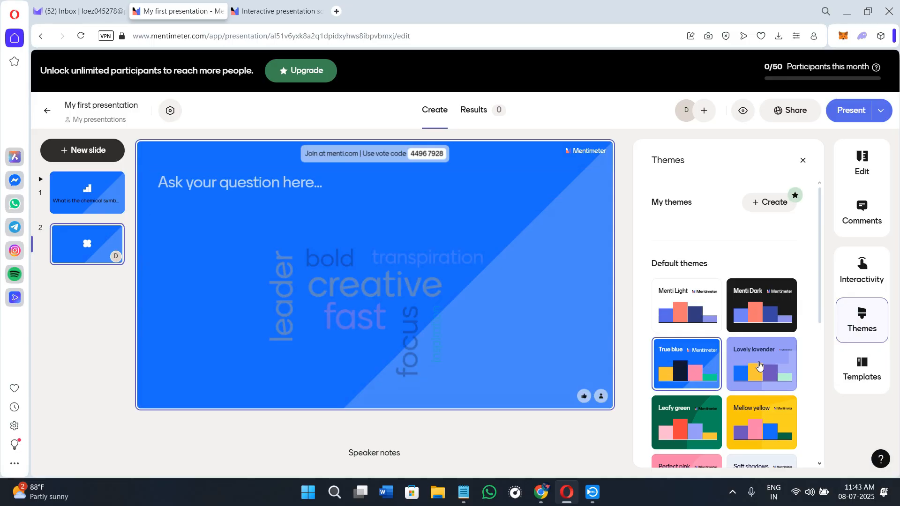
click(790, 372)
click(757, 438)
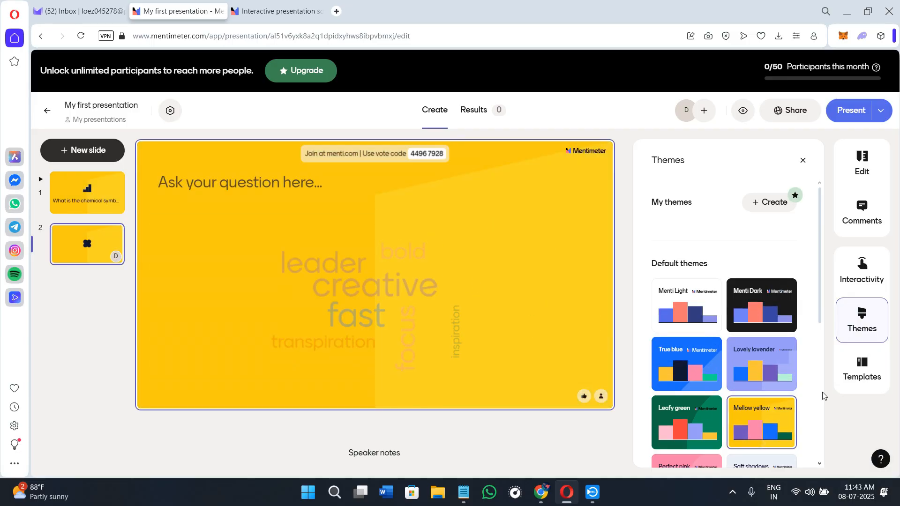
scroll(762, 412, down, 2)
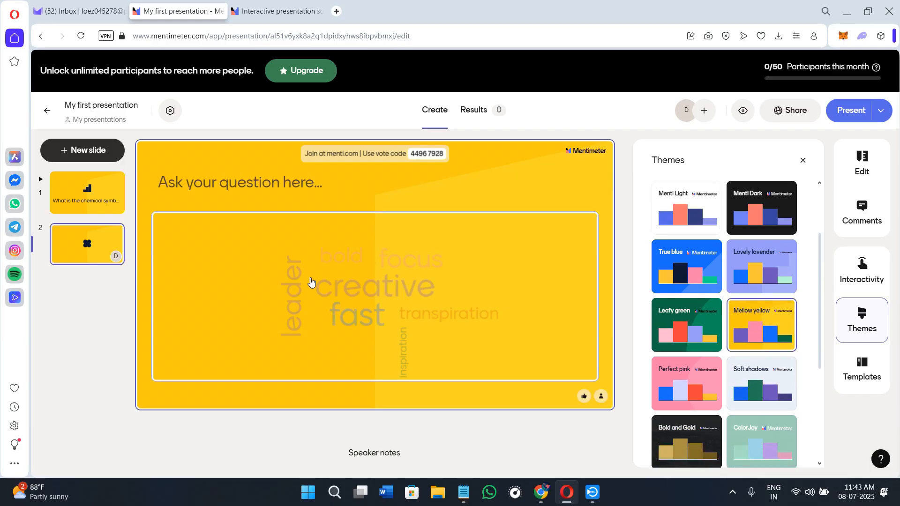
- Browse the collection of all ready-made templates and close it without adding one
click(859, 382)
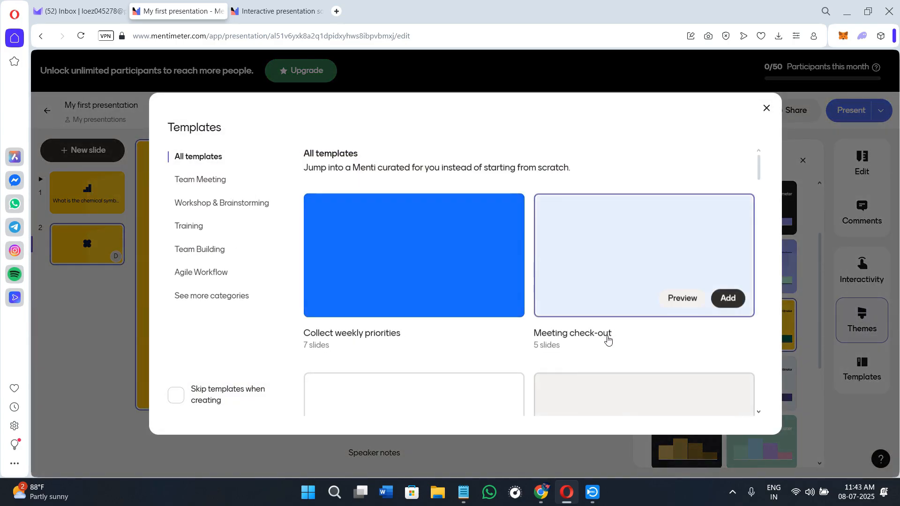
scroll(602, 328, down, 2)
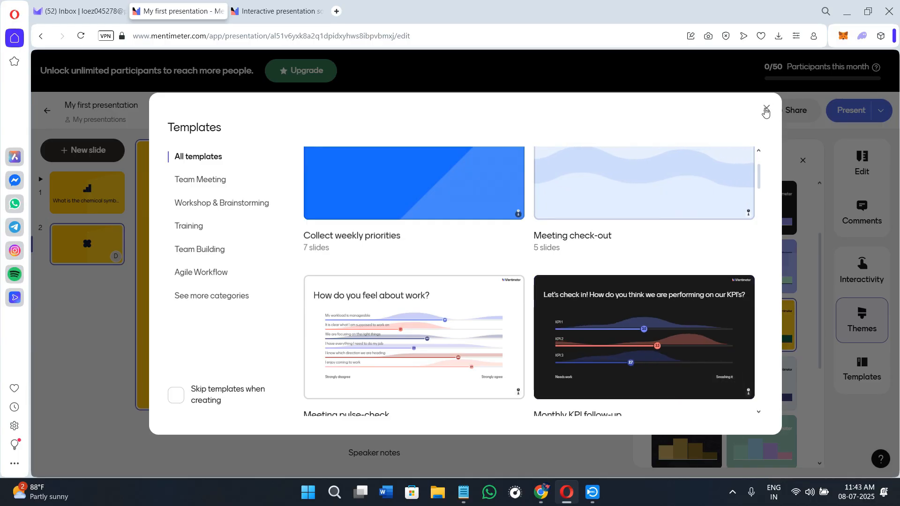
click(766, 109)
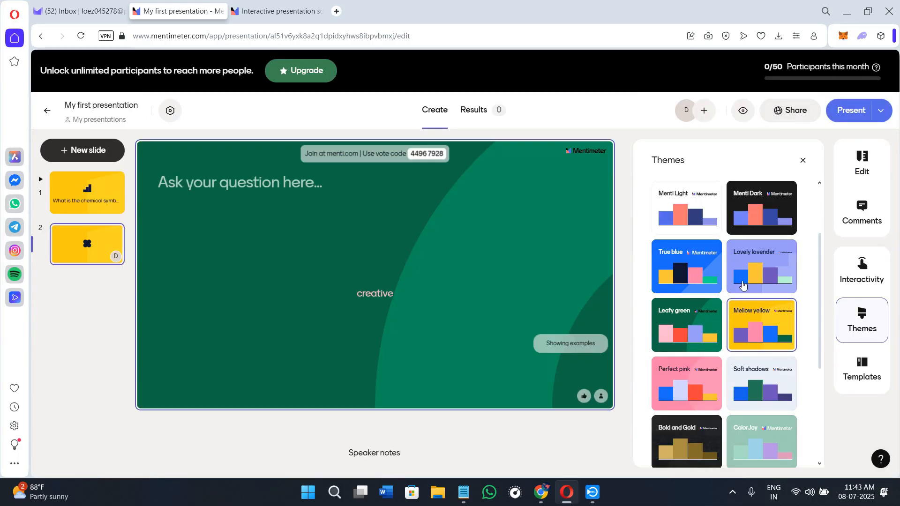
- Review the slide and word cloud settings, and move the word cloud slide ahead of the chemical symbol question
click(871, 164)
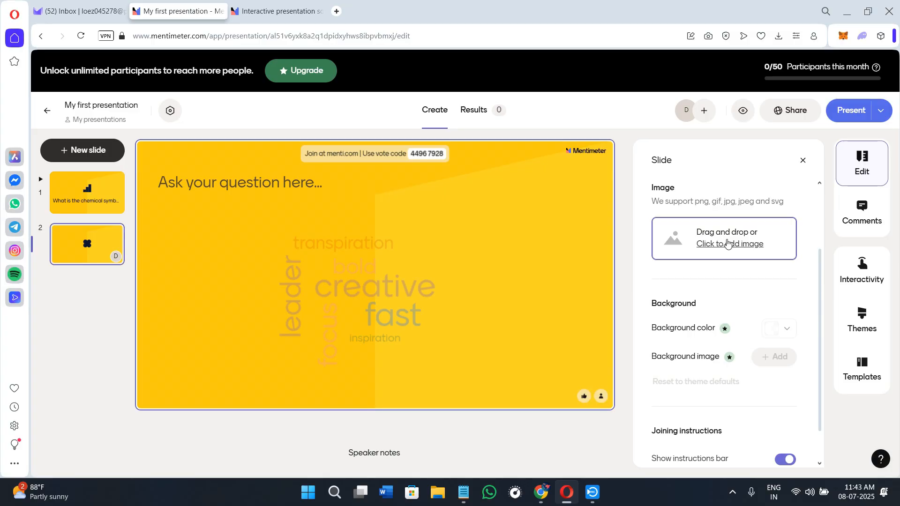
scroll(739, 296, down, 1)
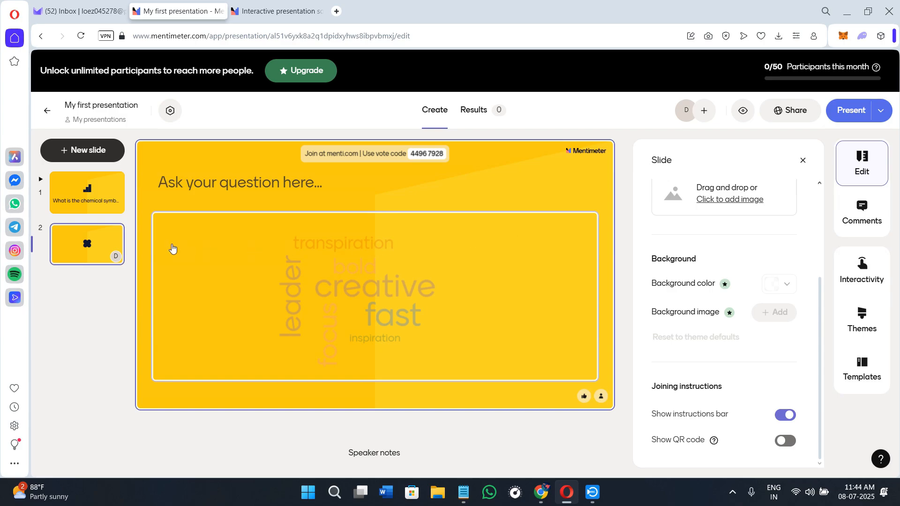
click(223, 253)
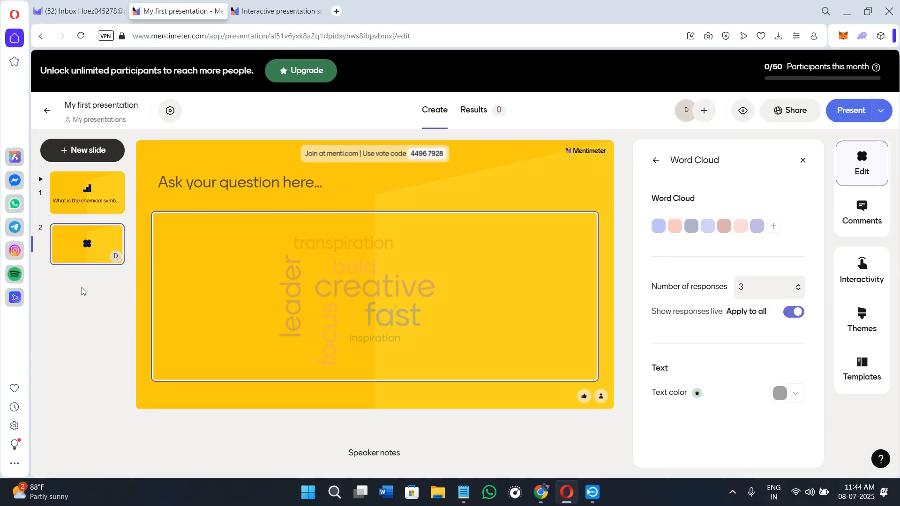
drag(77, 235, 85, 195)
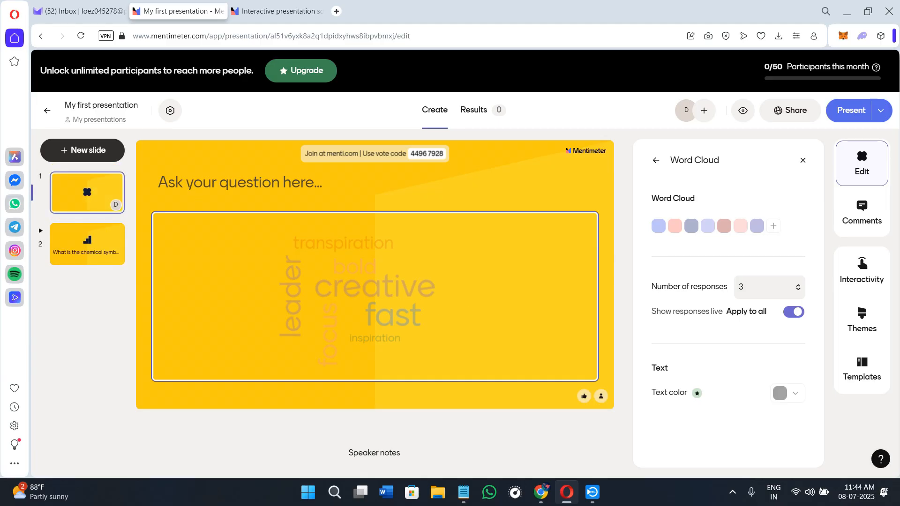
- Rename the presentation as liok
click(101, 106)
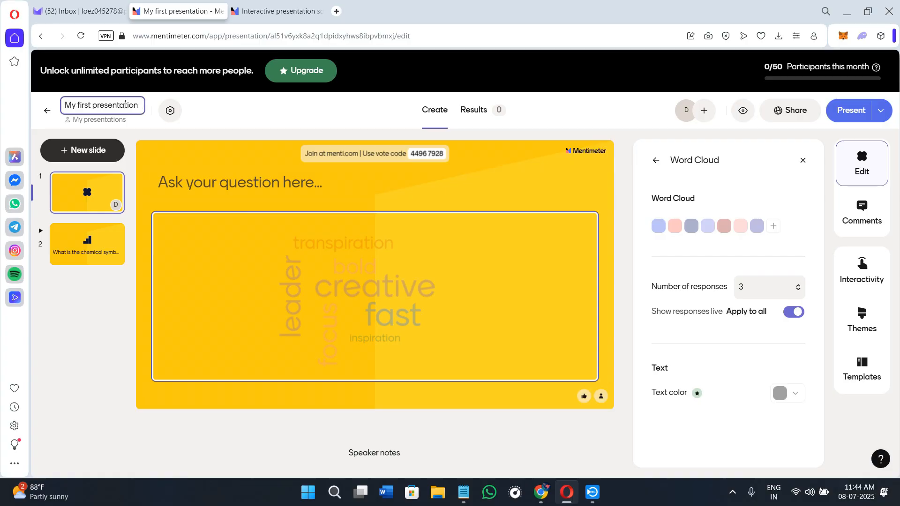
click(183, 126)
click(104, 108)
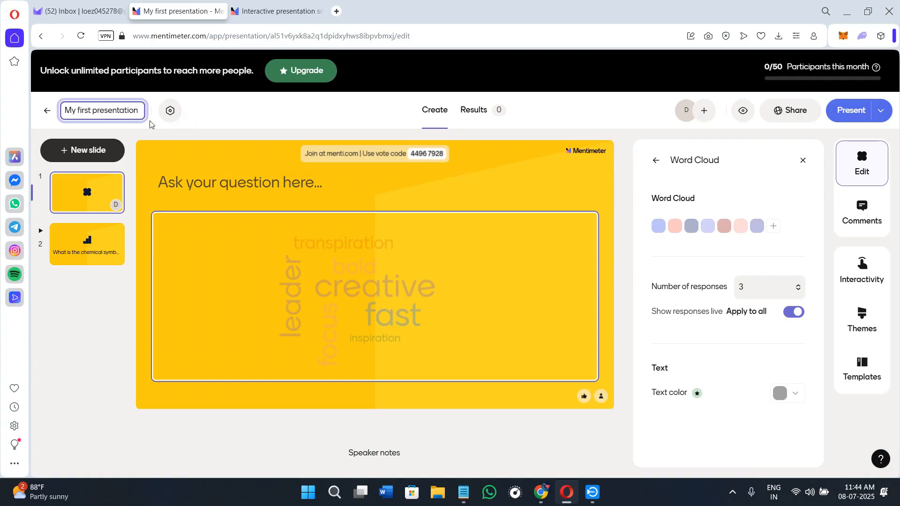
key(ctrl+a)
text(I)
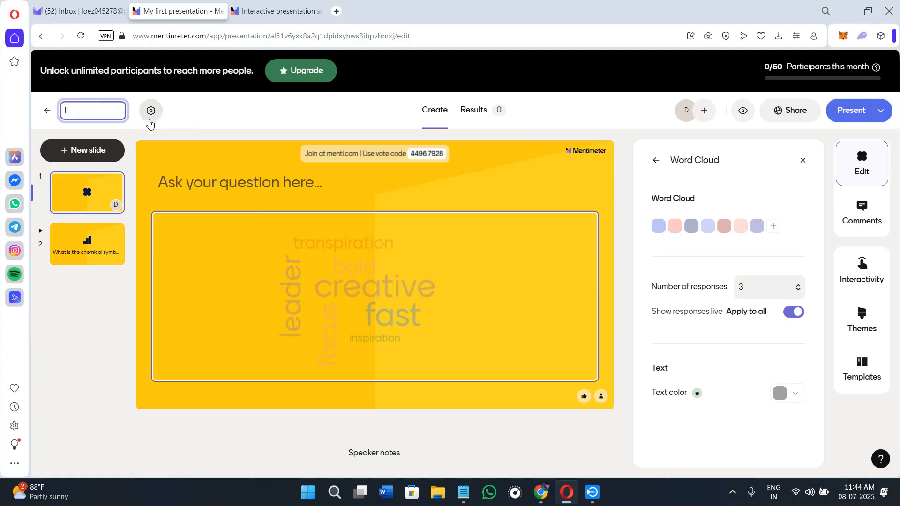
text(iok)
click(209, 124)
- Check the locations the presentation can be moved to and leave without moving it
click(103, 120)
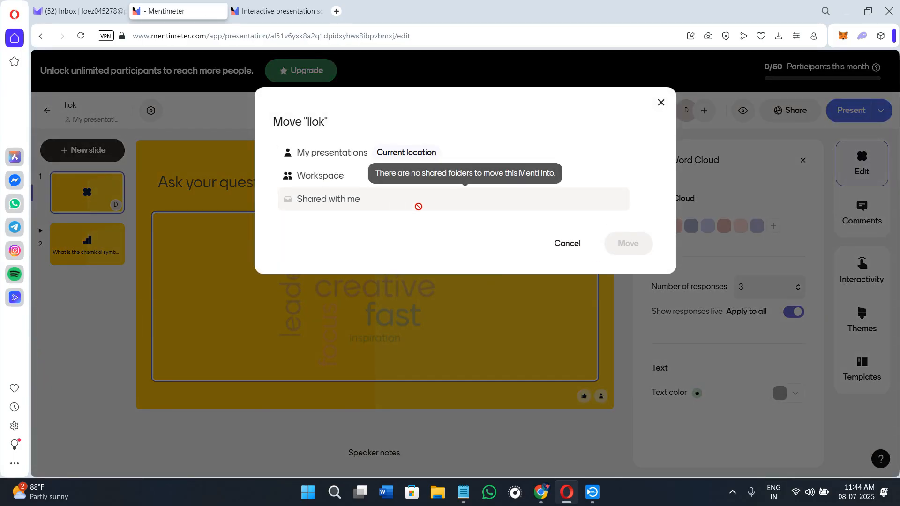
click(567, 243)
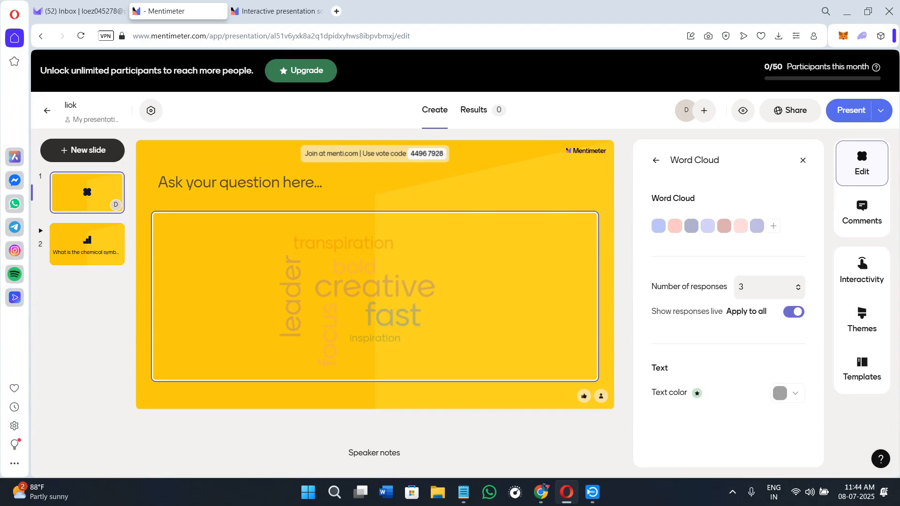
key(alt+Tab)
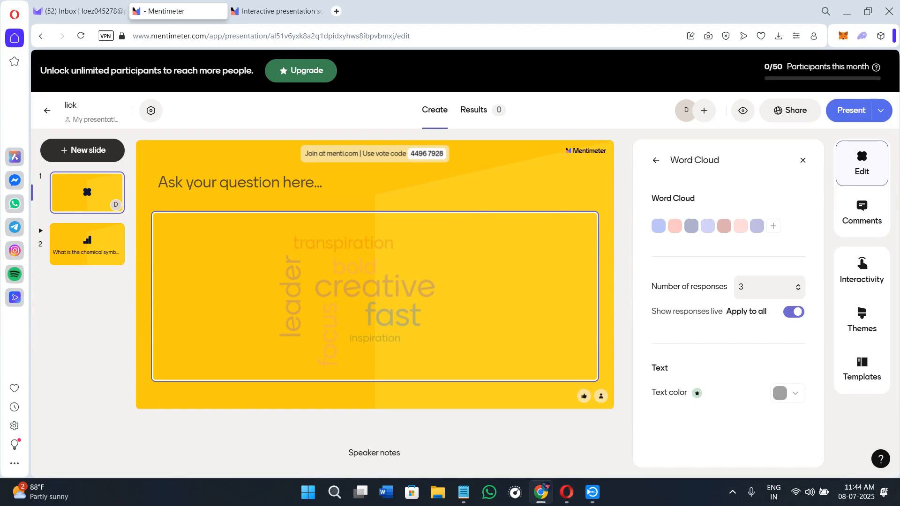
- Present both slides in full screen through to the end, and reopen the word cloud slide in the editor
key(F11)
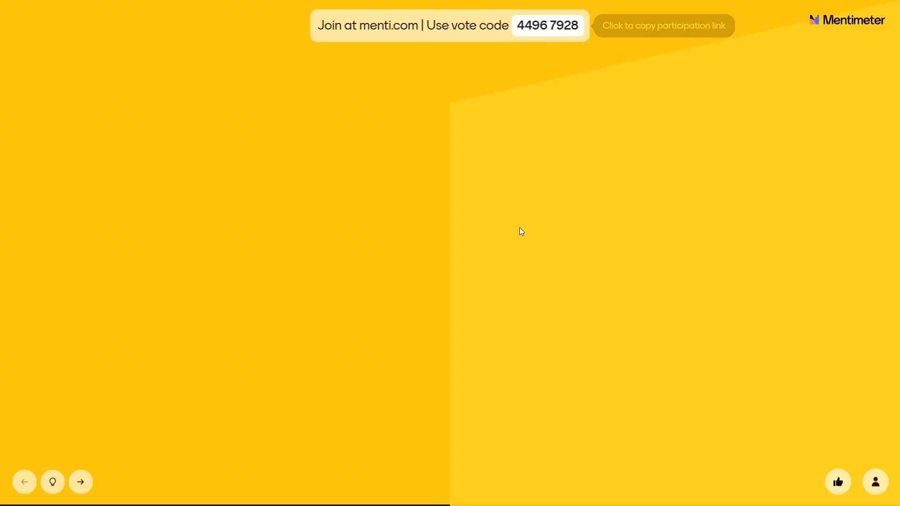
click(80, 483)
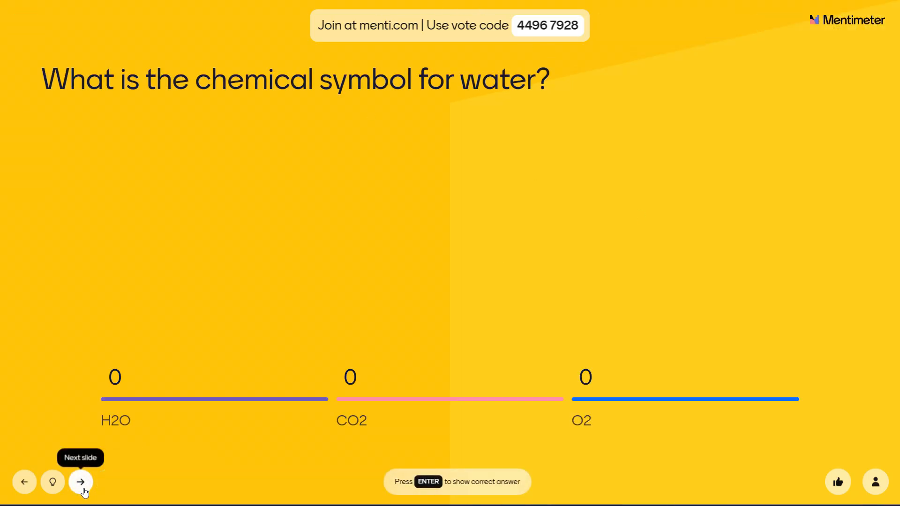
click(83, 489)
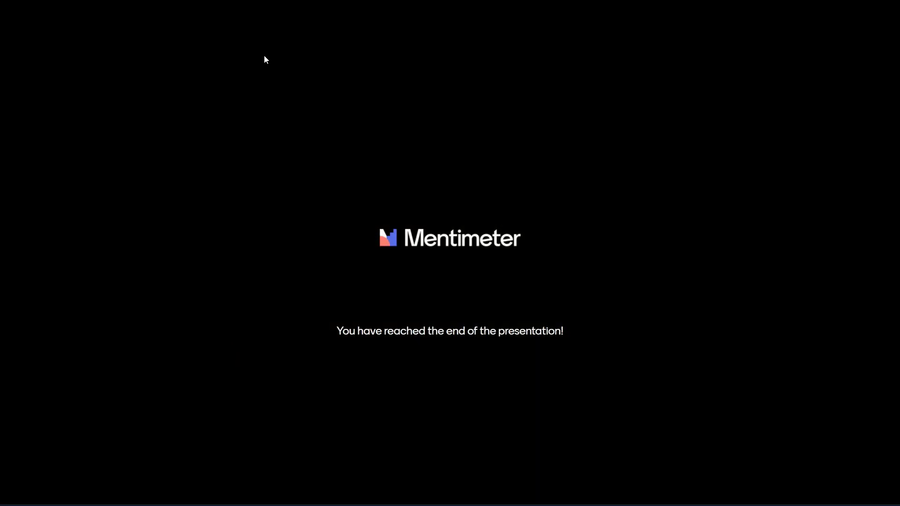
key(Escape)
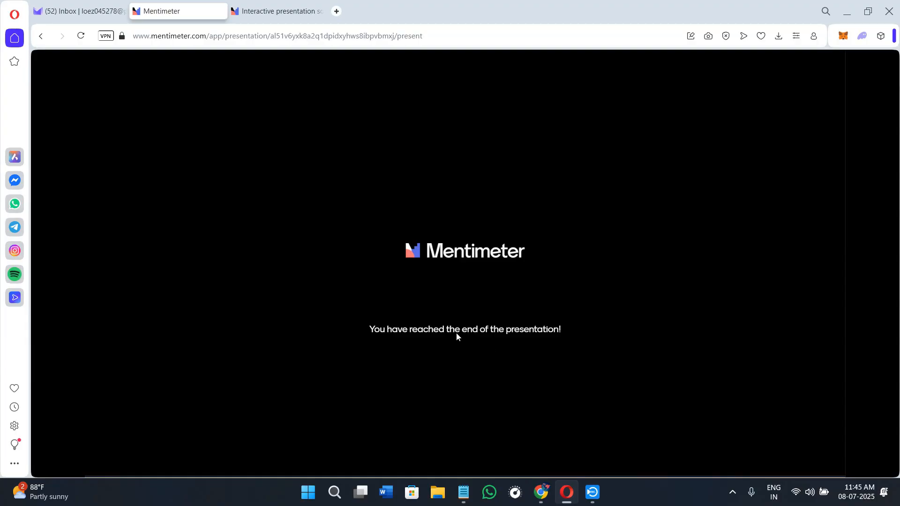
key(Escape)
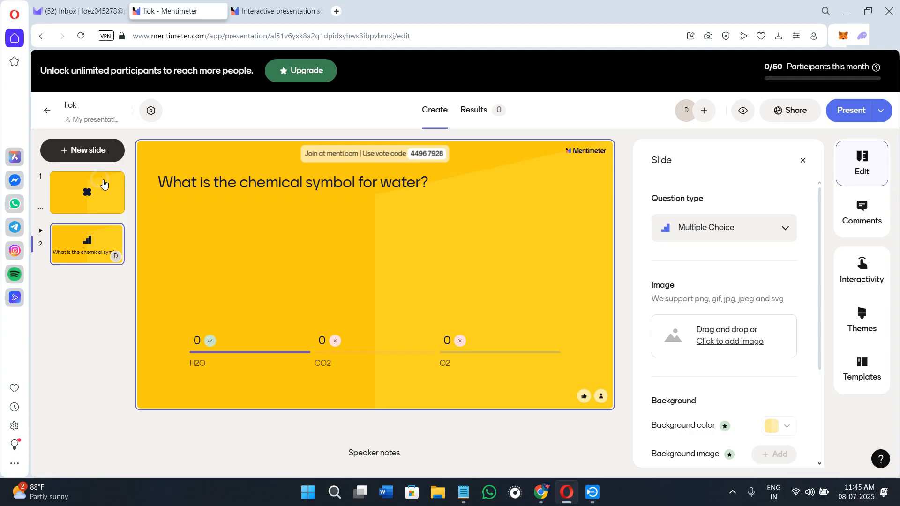
click(101, 185)
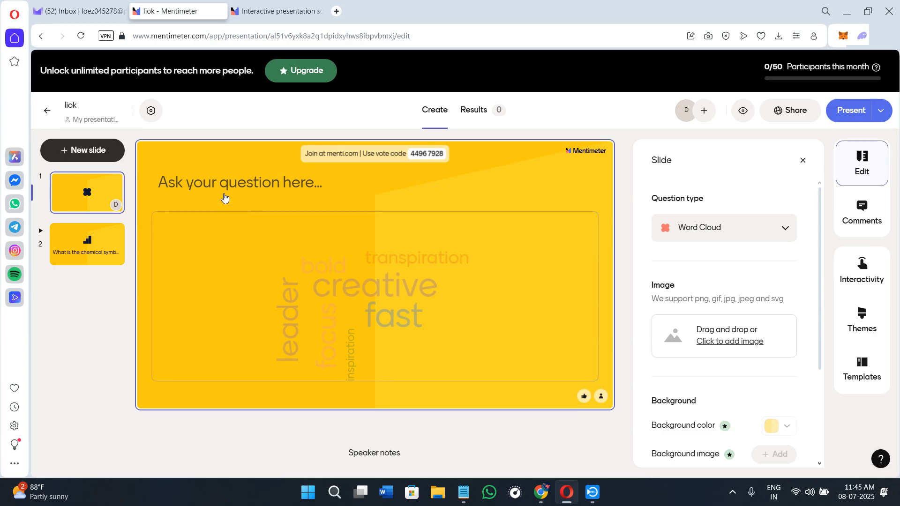
- Return to the home page and look over the recently viewed presentation, the getting-started guides and the popular business templates
click(47, 112)
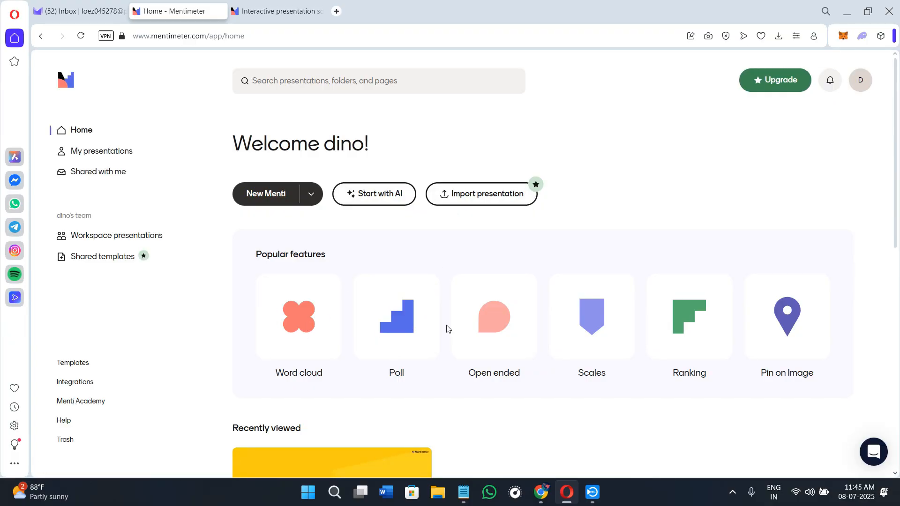
scroll(392, 364, down, 4)
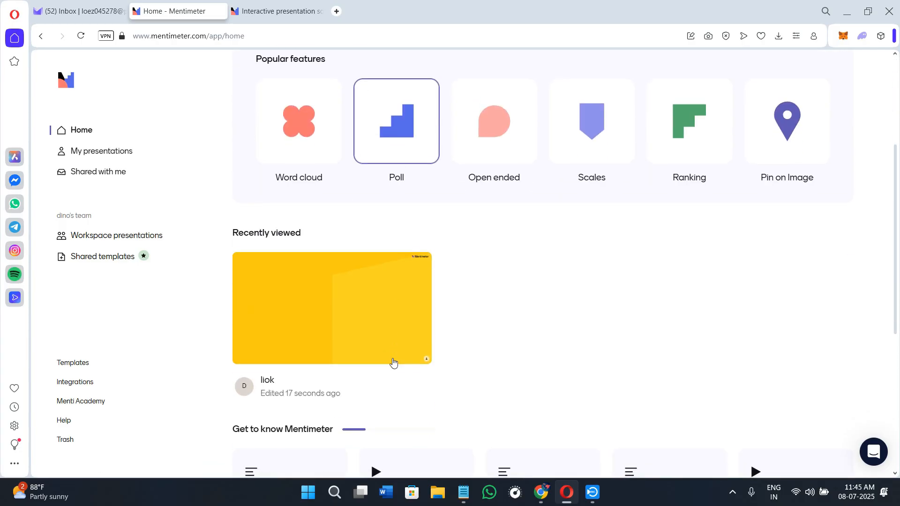
scroll(392, 363, down, 4)
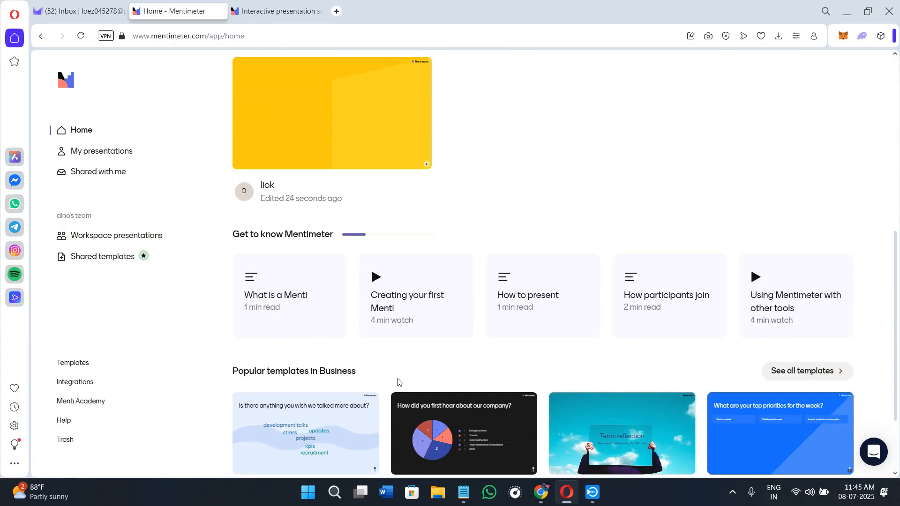
scroll(437, 354, up, 8)
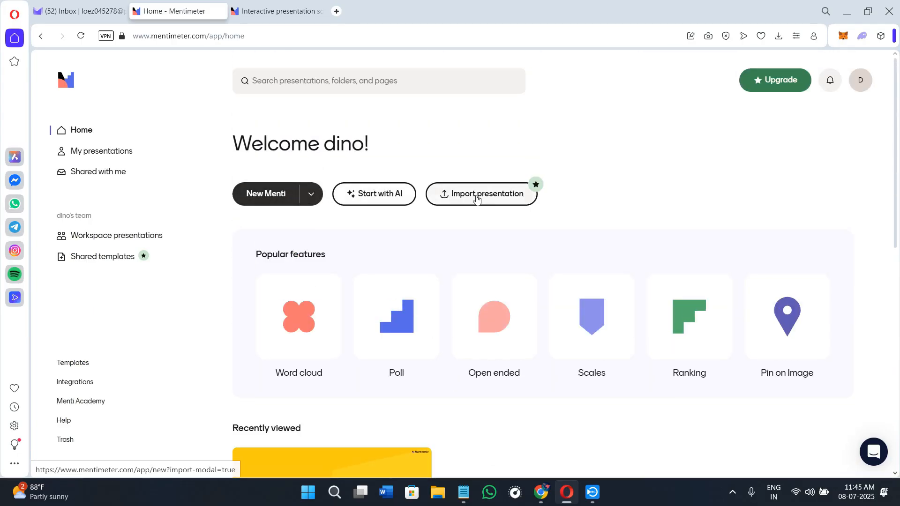
scroll(623, 361, down, 2)
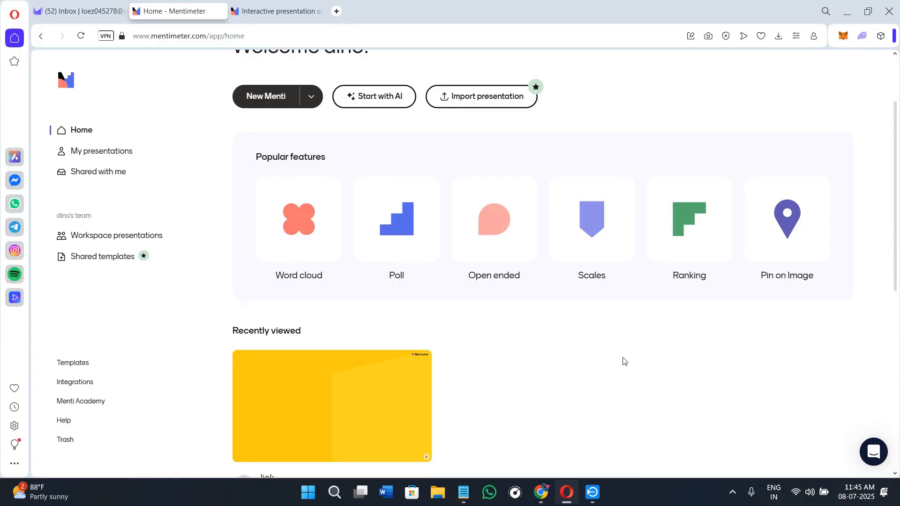
scroll(617, 370, down, 4)
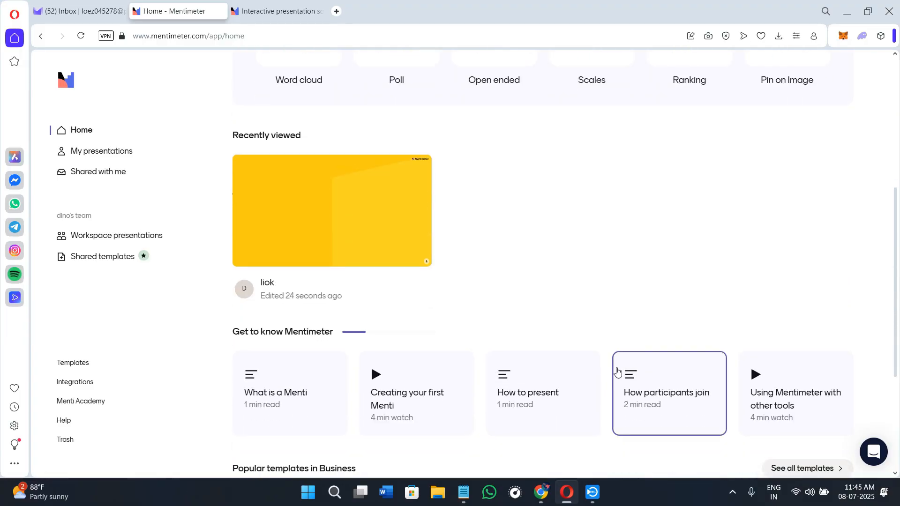
scroll(617, 372, down, 2)
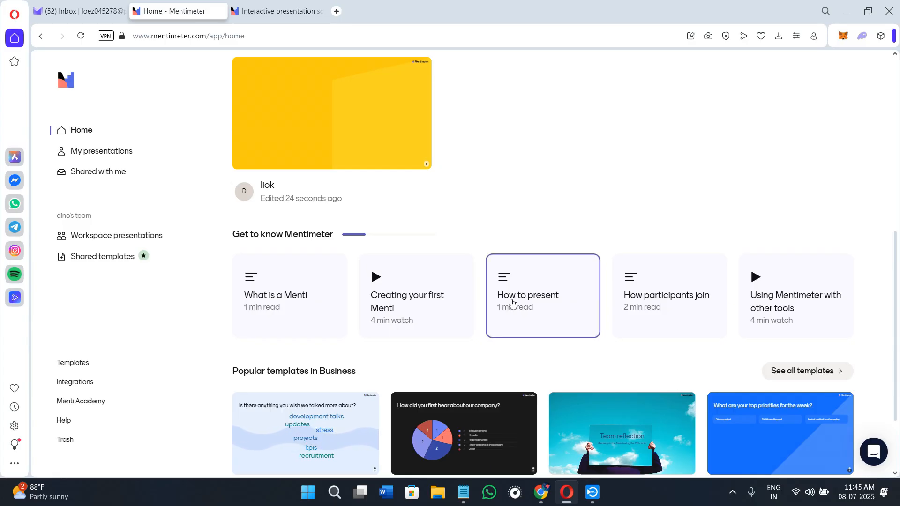
scroll(513, 303, down, 2)
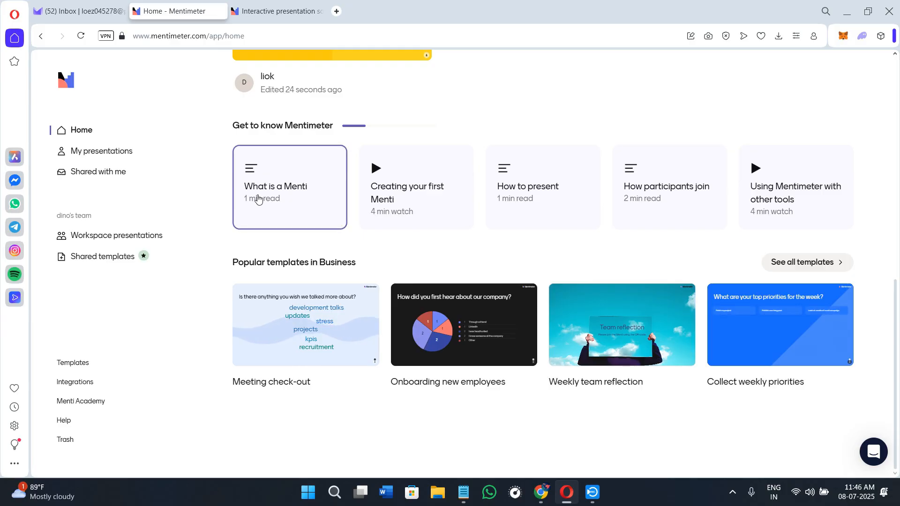
scroll(289, 205, up, 2)
scroll(396, 216, down, 2)
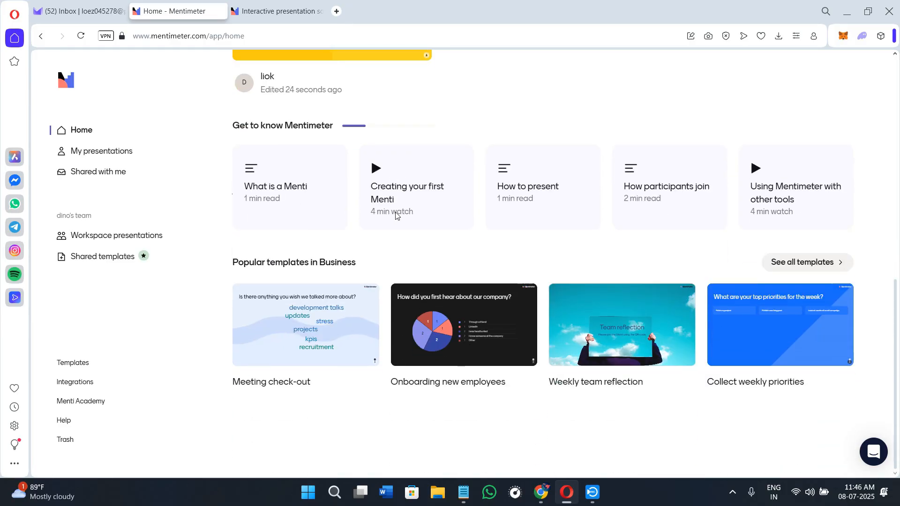
- Create a new blank presentation from the My presentations overview
scroll(396, 216, up, 4)
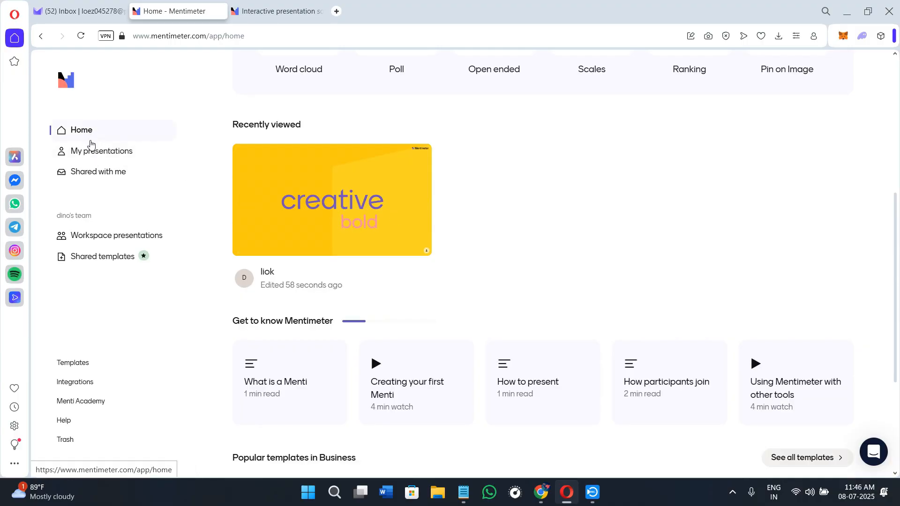
click(94, 155)
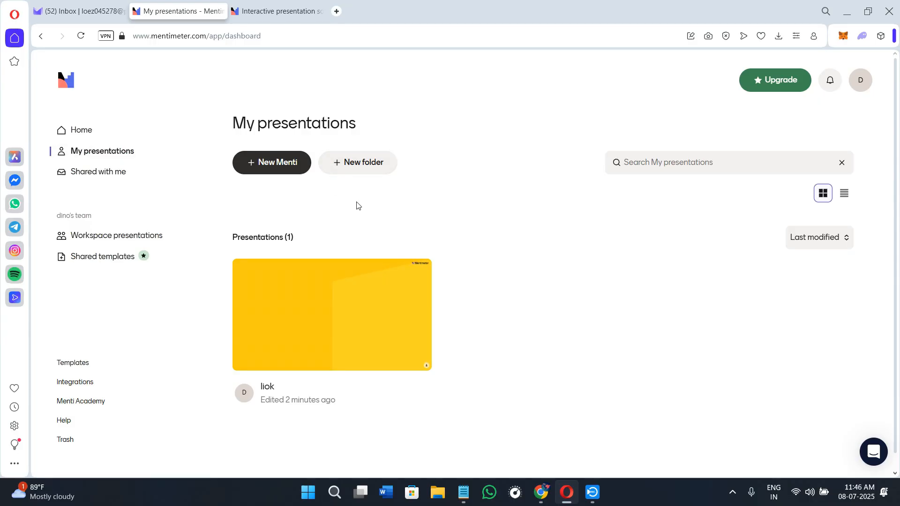
click(273, 162)
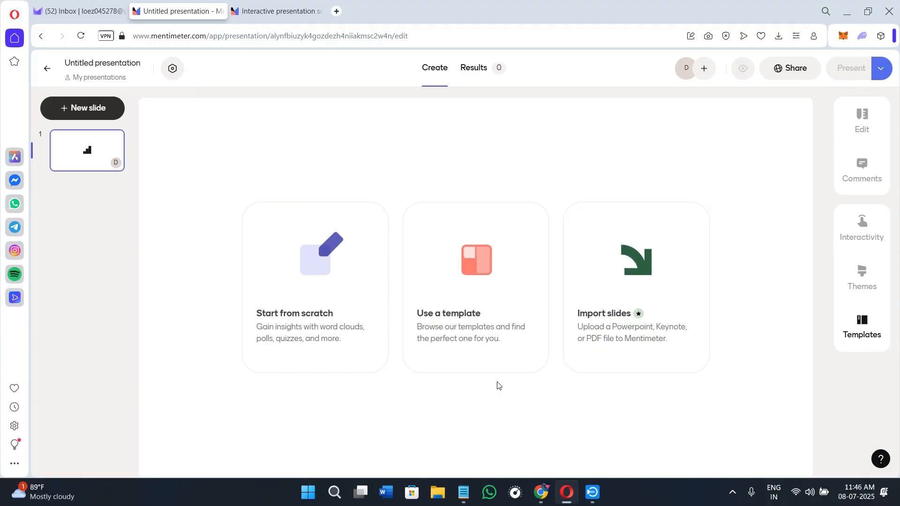
- Browse the Workshop & Brainstorming templates for the new presentation and leave without adding one
click(494, 338)
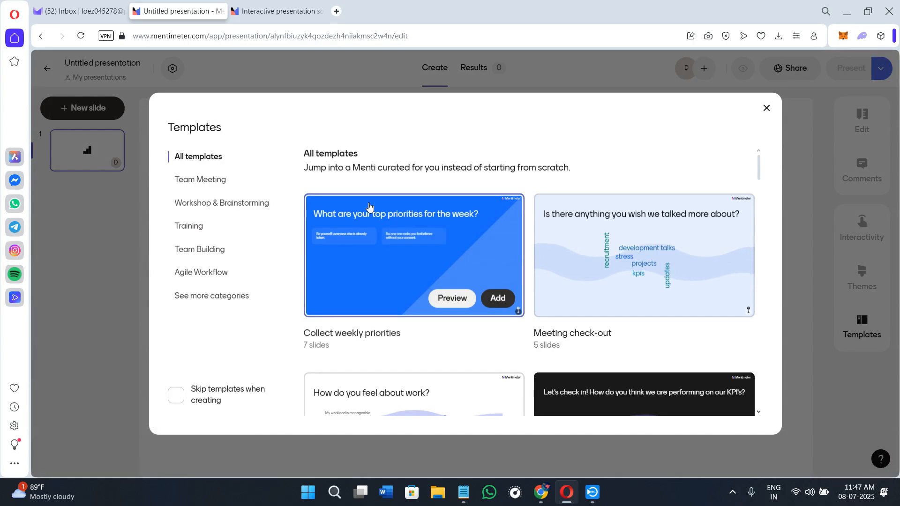
click(188, 211)
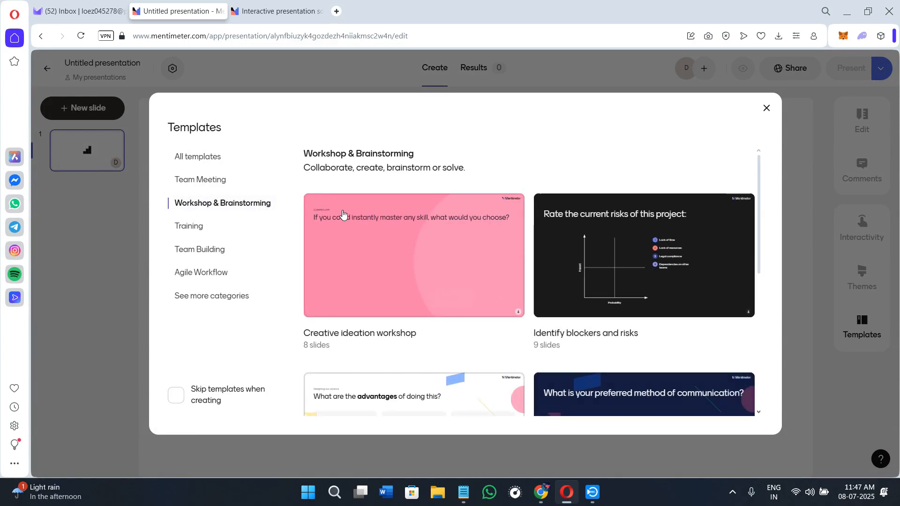
mouse_move(343, 215)
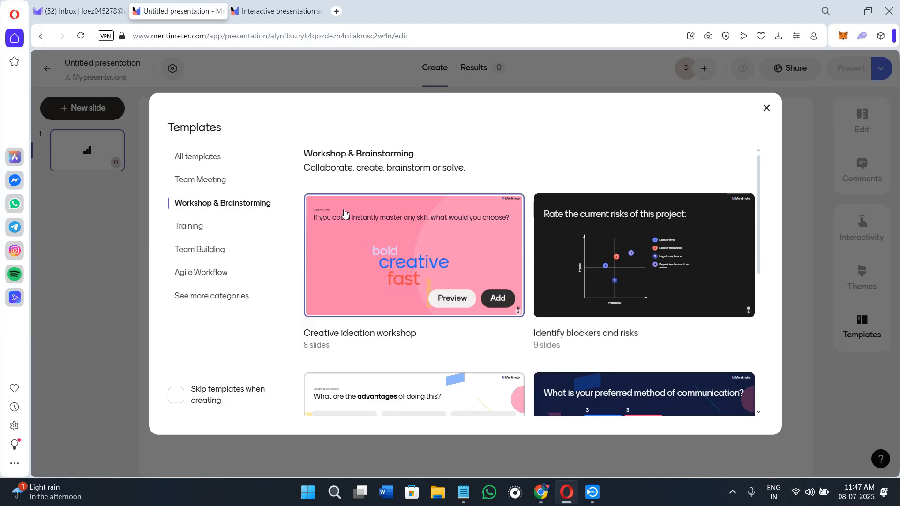
click(765, 108)
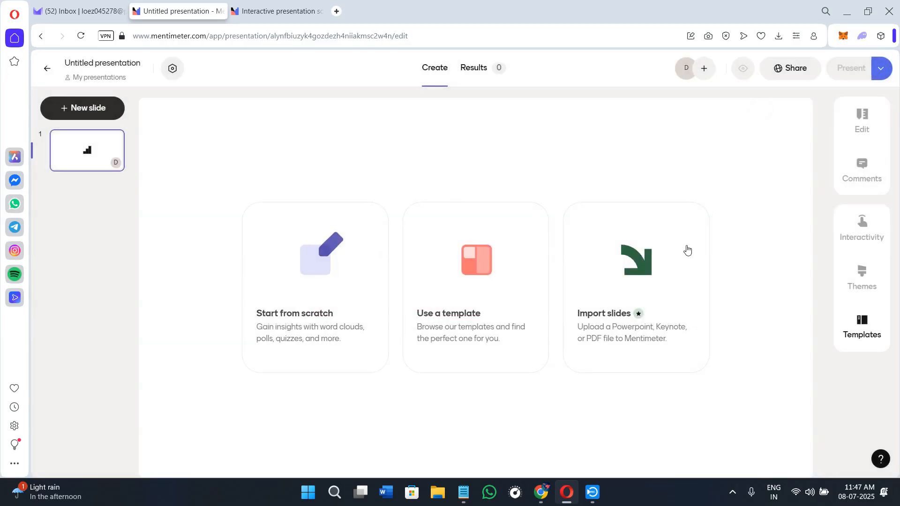